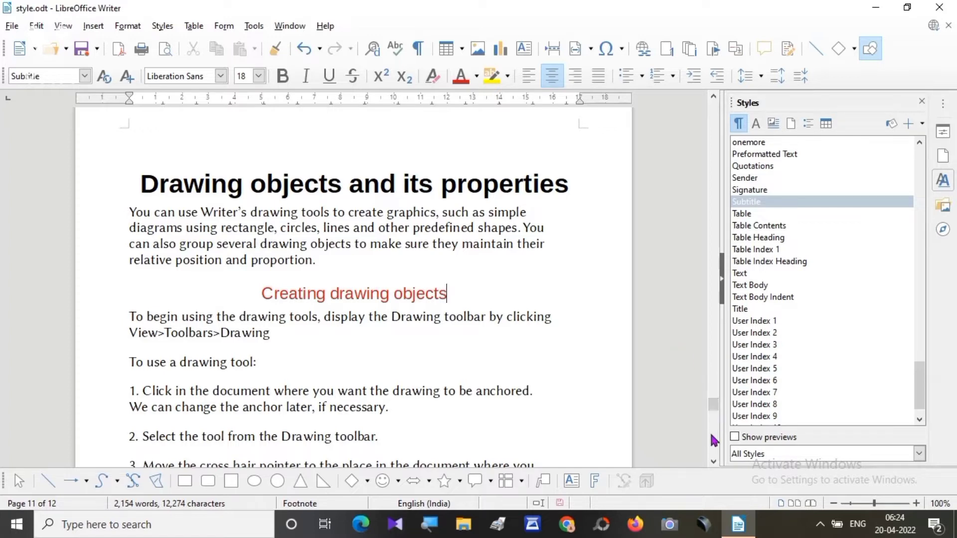
Read through the notes on drawing objects, from creating them to setting properties, resizing and grouping
{"action": "left_click", "coordinate": [714, 462]}
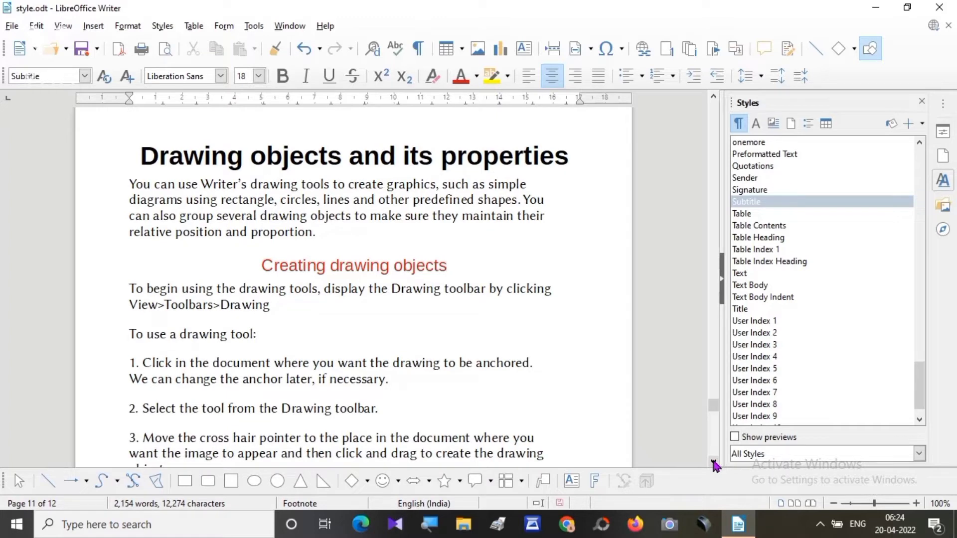
{"action": "left_click", "coordinate": [713, 463]}
{"action": "left_click", "coordinate": [713, 463]}
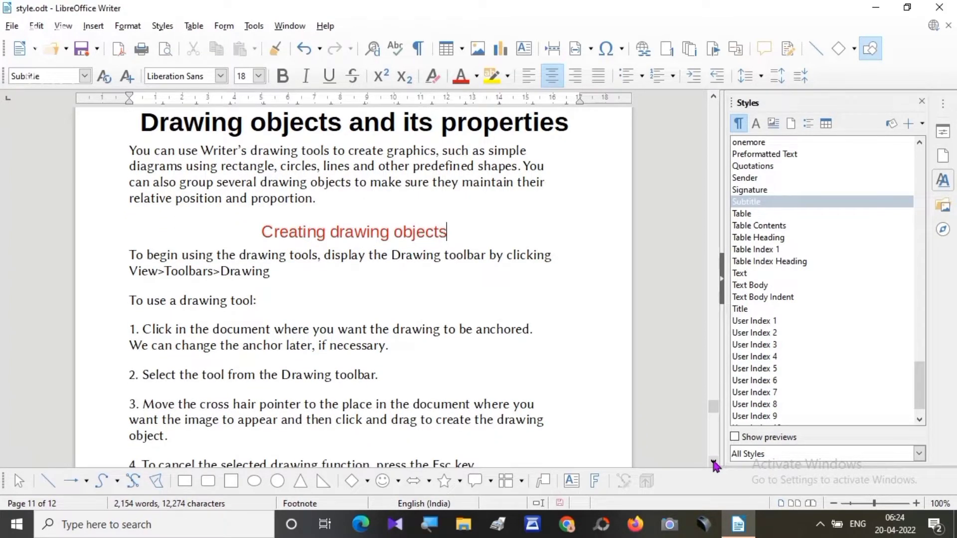
{"action": "left_click", "coordinate": [714, 463]}
{"action": "left_click", "coordinate": [714, 463]}
{"action": "left_click", "coordinate": [714, 464]}
{"action": "left_click", "coordinate": [714, 463]}
{"action": "left_click", "coordinate": [713, 463]}
{"action": "left_click", "coordinate": [714, 464]}
{"action": "left_click", "coordinate": [713, 463]}
{"action": "left_click", "coordinate": [714, 463]}
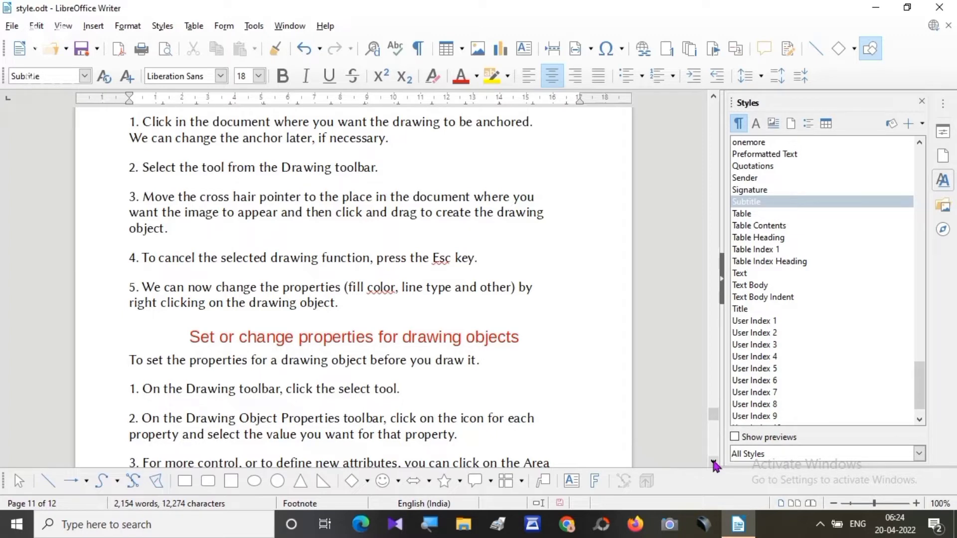
{"action": "left_click", "coordinate": [714, 463]}
{"action": "left_click", "coordinate": [714, 464]}
{"action": "left_click", "coordinate": [713, 464]}
{"action": "left_click", "coordinate": [713, 463]}
{"action": "left_click", "coordinate": [714, 463]}
{"action": "left_click", "coordinate": [714, 464]}
{"action": "left_click", "coordinate": [713, 463]}
{"action": "left_click", "coordinate": [714, 464]}
{"action": "left_click", "coordinate": [714, 464]}
{"action": "left_click", "coordinate": [714, 463]}
{"action": "left_click", "coordinate": [713, 464]}
{"action": "left_click", "coordinate": [713, 463]}
{"action": "left_click", "coordinate": [714, 464]}
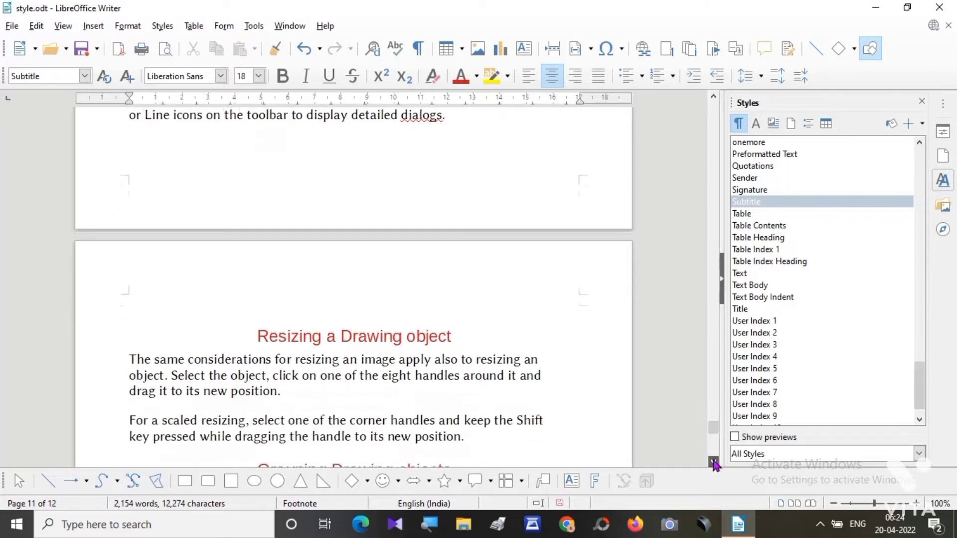
{"action": "left_click", "coordinate": [713, 464]}
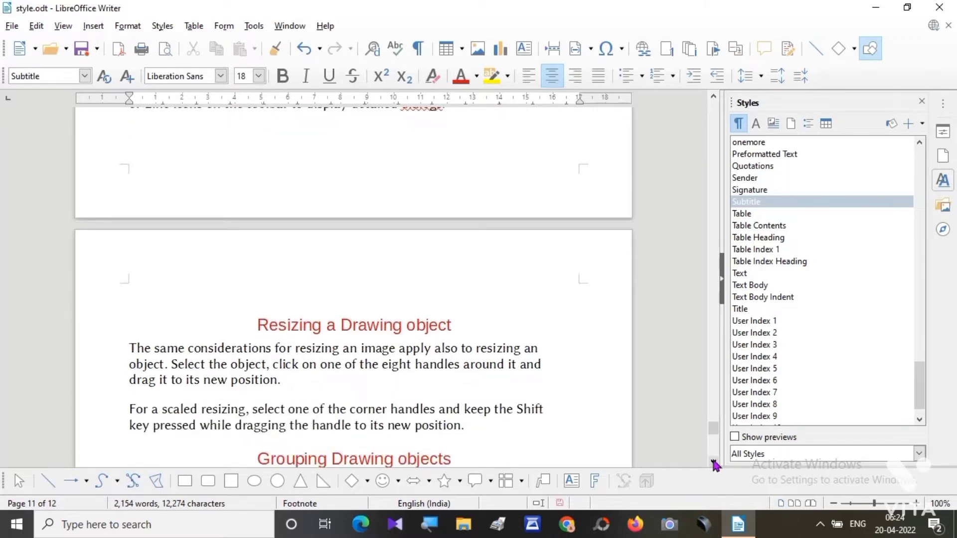
{"action": "left_click", "coordinate": [713, 464]}
{"action": "left_click", "coordinate": [713, 464]}
{"action": "left_click", "coordinate": [714, 463]}
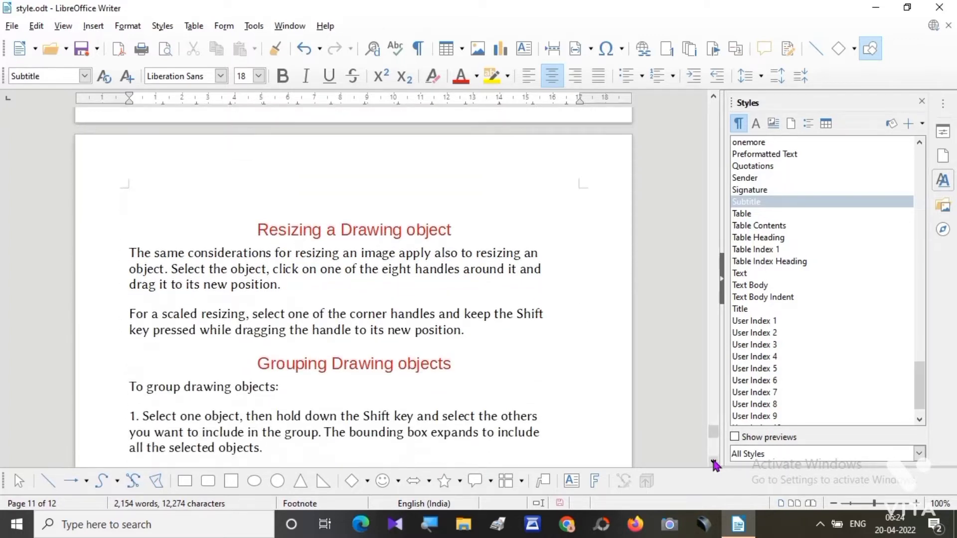
{"action": "left_click", "coordinate": [714, 464]}
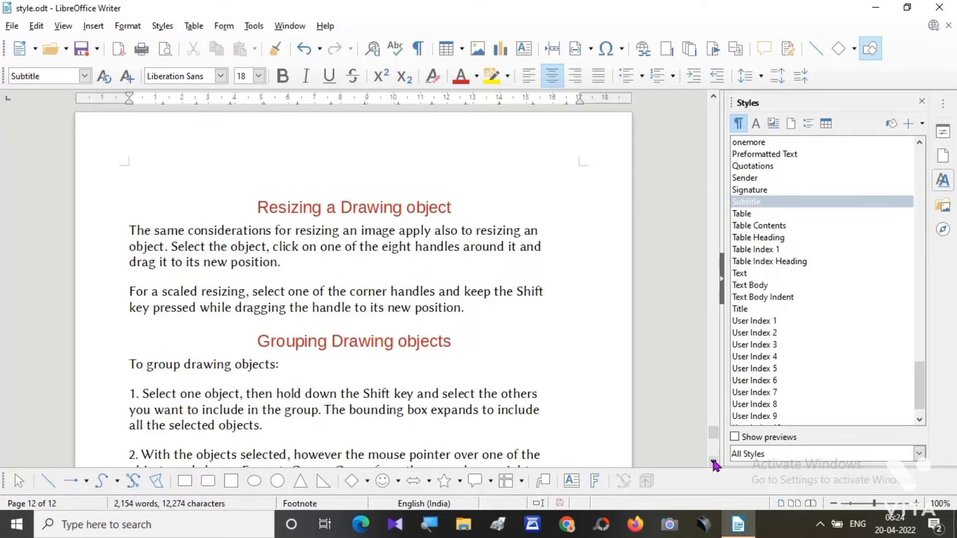
{"action": "left_click", "coordinate": [714, 462]}
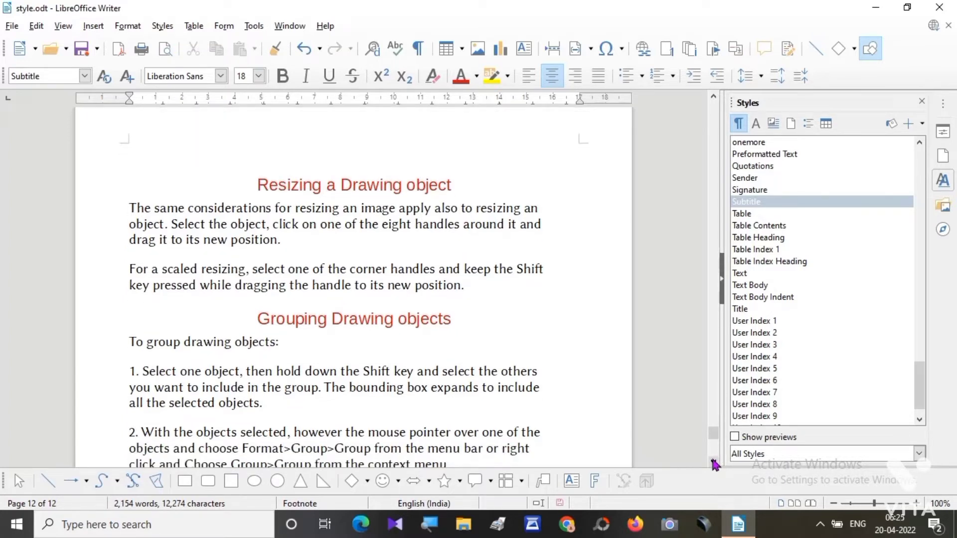
{"action": "left_click", "coordinate": [714, 463]}
{"action": "left_click", "coordinate": [714, 463]}
{"action": "left_click", "coordinate": [714, 463]}
{"action": "left_click", "coordinate": [714, 463]}
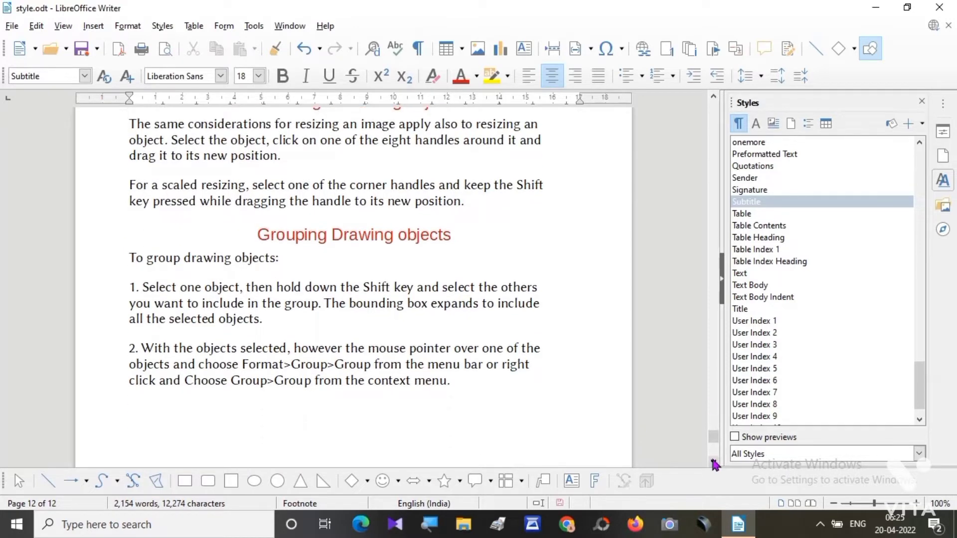
Return to the "Creating drawing objects" section and review its instructions for using a drawing tool
{"action": "left_click", "coordinate": [713, 98]}
{"action": "left_click", "coordinate": [713, 98]}
{"action": "left_click", "coordinate": [714, 98]}
{"action": "left_click", "coordinate": [714, 97]}
{"action": "left_click", "coordinate": [713, 98]}
{"action": "left_click", "coordinate": [713, 97]}
{"action": "left_click", "coordinate": [713, 98]}
{"action": "left_click", "coordinate": [713, 97]}
{"action": "left_click", "coordinate": [714, 98]}
{"action": "left_click", "coordinate": [713, 98]}
{"action": "left_click", "coordinate": [713, 98]}
{"action": "left_click", "coordinate": [713, 98]}
{"action": "left_click", "coordinate": [714, 97]}
{"action": "left_click", "coordinate": [714, 98]}
{"action": "left_click", "coordinate": [714, 98]}
{"action": "left_click", "coordinate": [714, 98]}
{"action": "left_click", "coordinate": [713, 98]}
{"action": "left_click", "coordinate": [714, 98]}
{"action": "left_click", "coordinate": [713, 97]}
{"action": "left_click", "coordinate": [714, 98]}
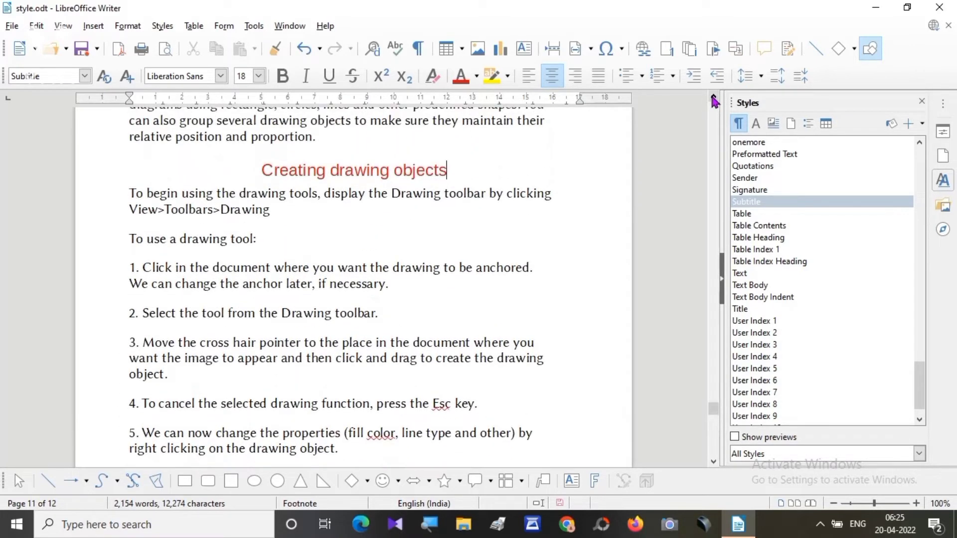
{"action": "left_click", "coordinate": [714, 97]}
{"action": "left_click", "coordinate": [714, 97]}
{"action": "left_click", "coordinate": [714, 97]}
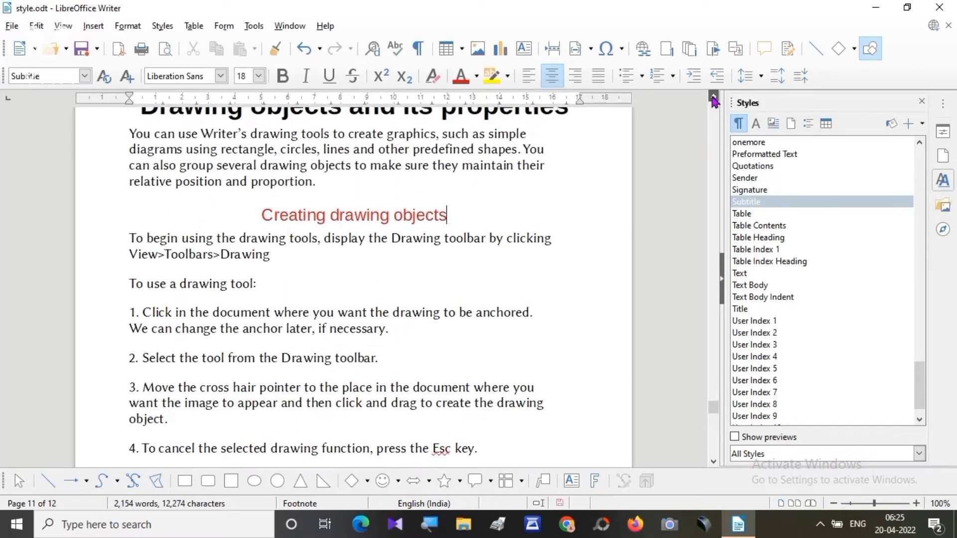
{"action": "left_click", "coordinate": [714, 98]}
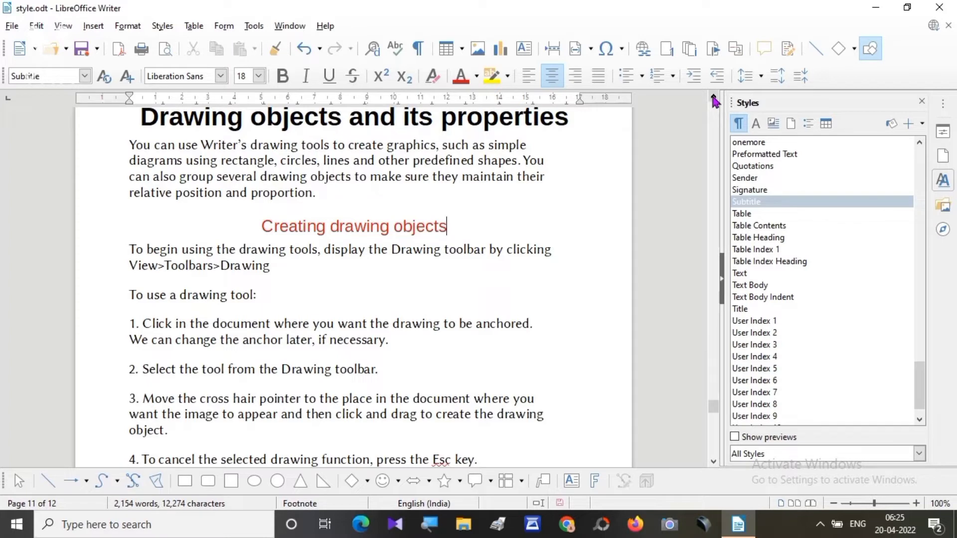
Check whether the Drawing toolbar is enabled among the available toolbars
{"action": "left_click", "coordinate": [63, 29]}
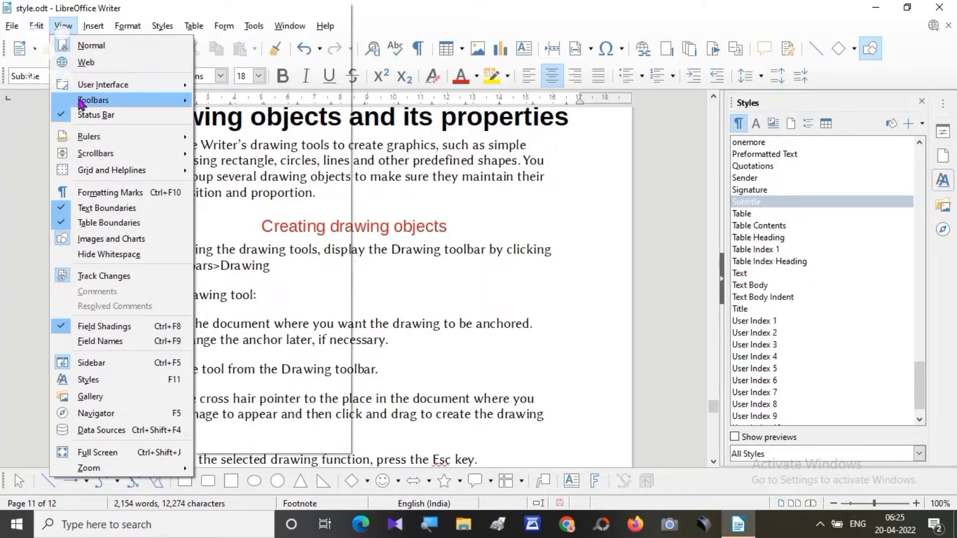
{"action": "mouse_move", "coordinate": [80, 102]}
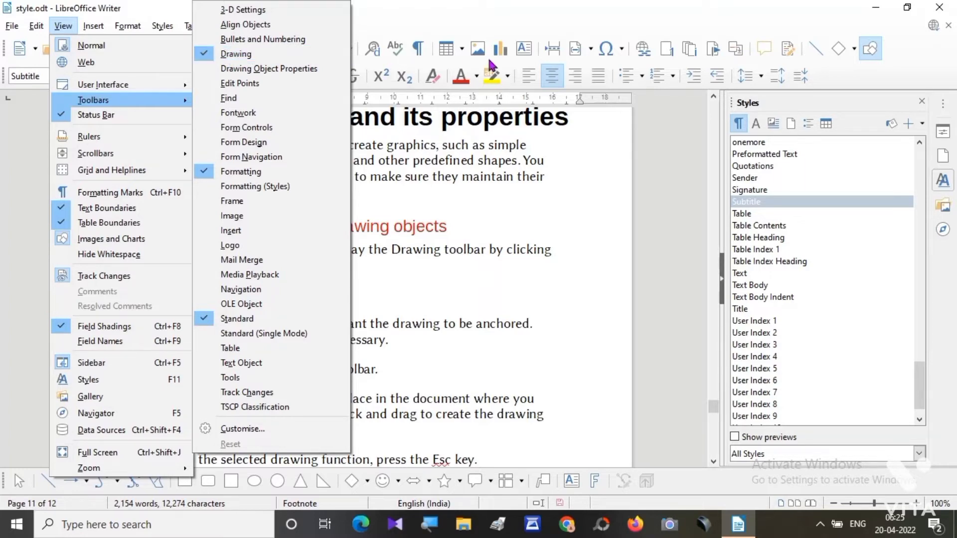
{"action": "left_click", "coordinate": [588, 152]}
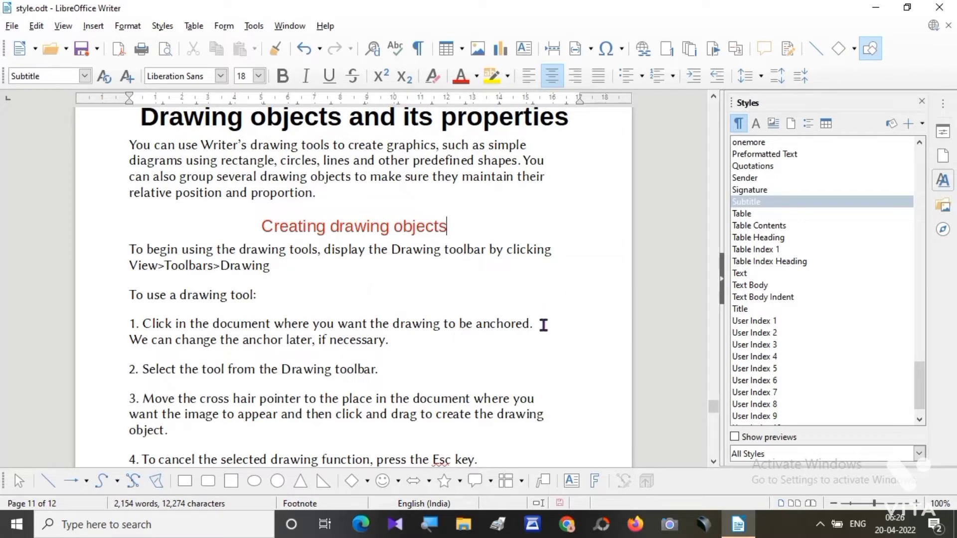
Draw a circle about 3.26 cm in diameter beside step 1 of the drawing instructions, shifting it slightly up towards the page edge
{"action": "left_click", "coordinate": [854, 49]}
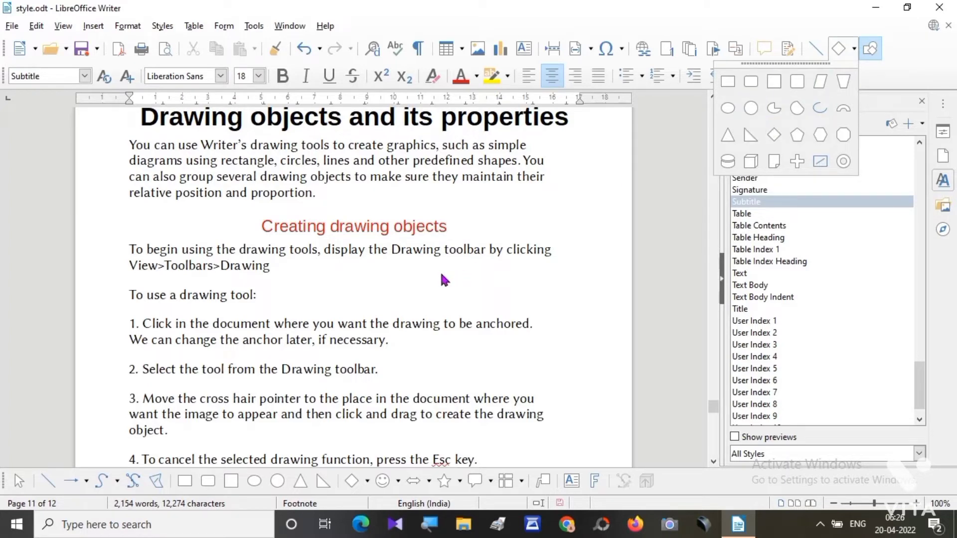
{"action": "left_click", "coordinate": [751, 108]}
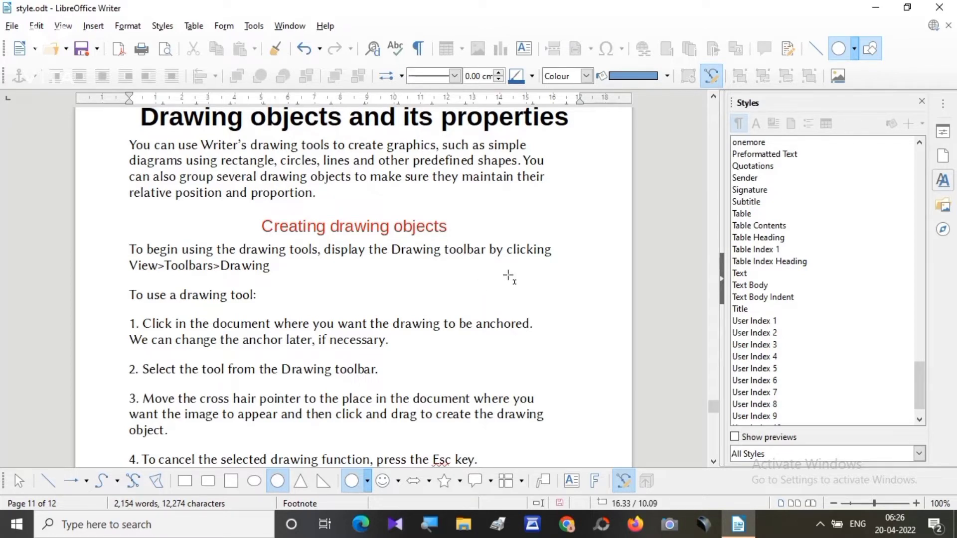
{"action": "left_click_drag", "start_coordinate": [523, 272], "coordinate": [609, 363]}
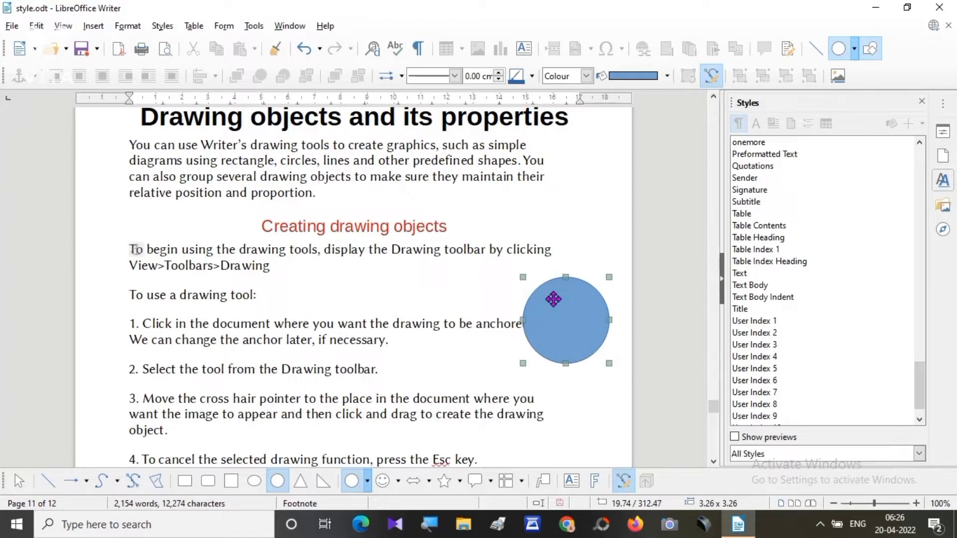
{"action": "left_click_drag", "start_coordinate": [553, 299], "coordinate": [565, 285]}
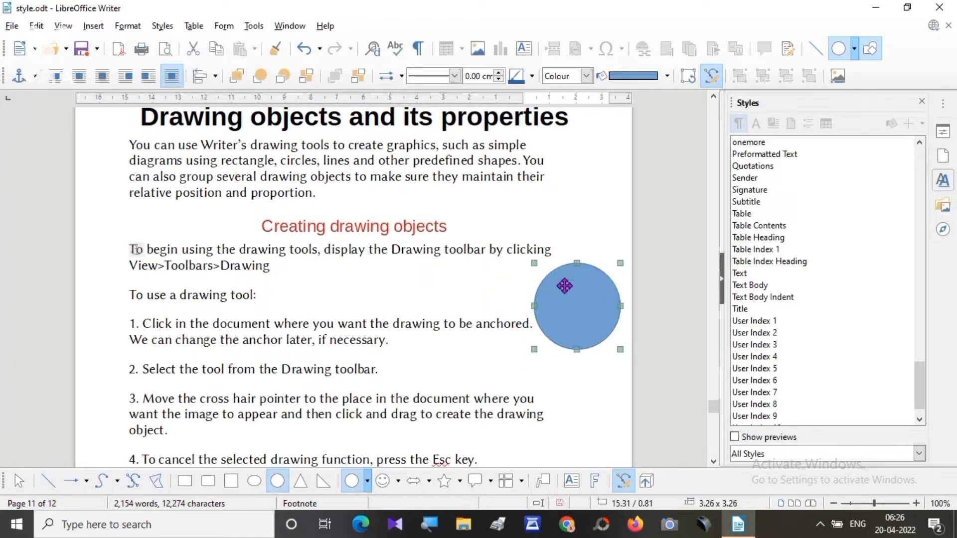
{"action": "left_click", "coordinate": [588, 220]}
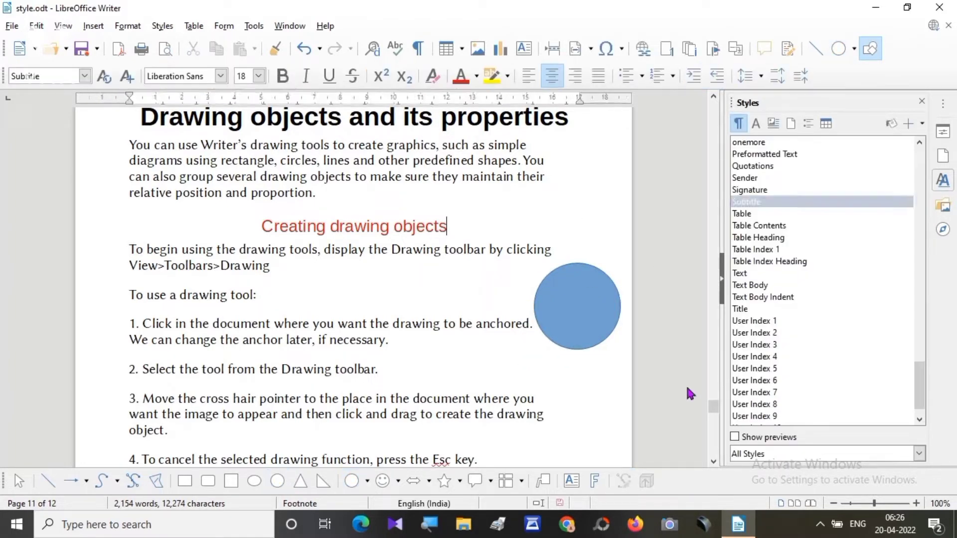
Move the circle down the page beside instructions 3 to 5, and deselect it
{"action": "left_click", "coordinate": [714, 462]}
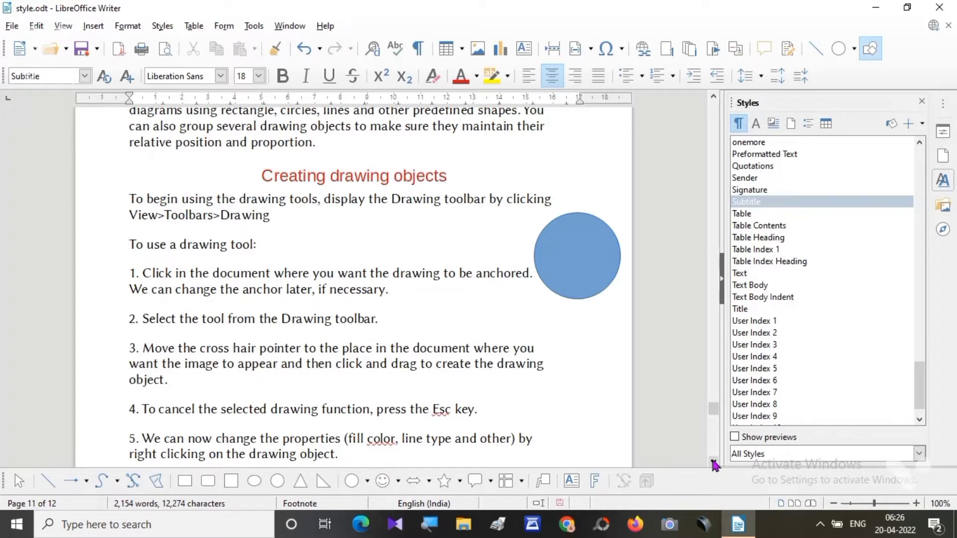
{"action": "left_click", "coordinate": [569, 251]}
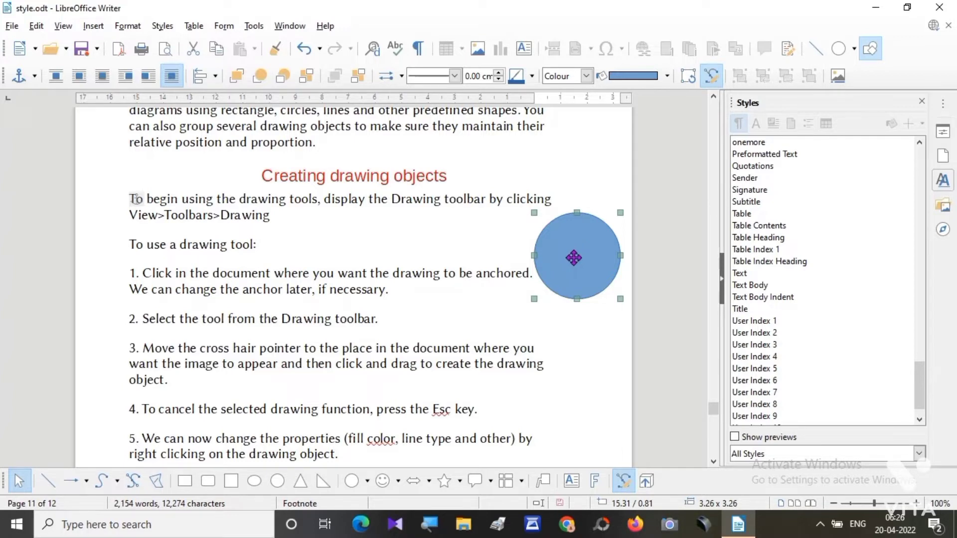
{"action": "mouse_move", "coordinate": [573, 258]}
{"action": "left_mouse_down"}
{"action": "mouse_move", "coordinate": [391, 273]}
{"action": "mouse_move", "coordinate": [364, 252]}
{"action": "mouse_move", "coordinate": [579, 407]}
{"action": "left_mouse_up"}
{"action": "left_click_drag", "start_coordinate": [579, 407], "coordinate": [579, 407]}
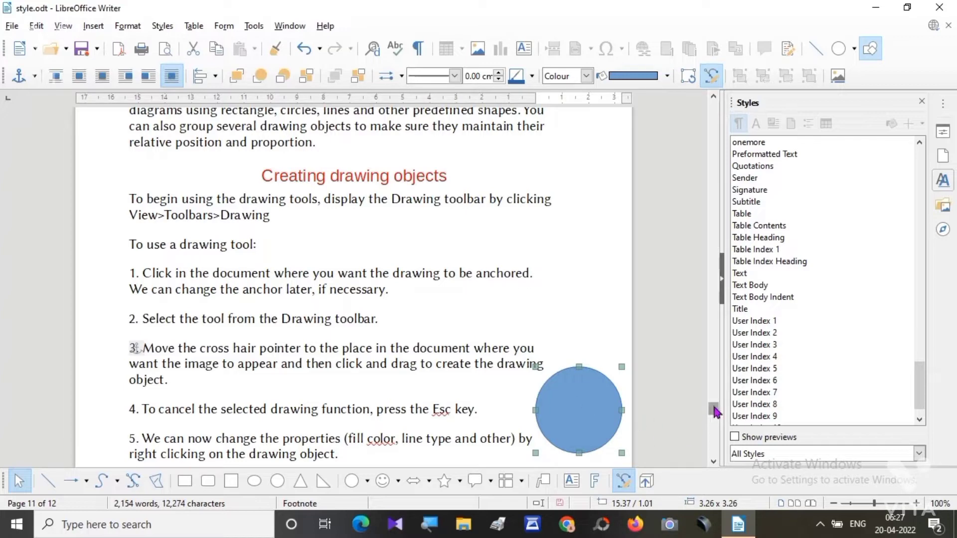
{"action": "scroll", "coordinate": [715, 411], "scroll_direction": "down", "scroll_amount": 3}
{"action": "scroll", "coordinate": [715, 406], "scroll_direction": "up", "scroll_amount": 2}
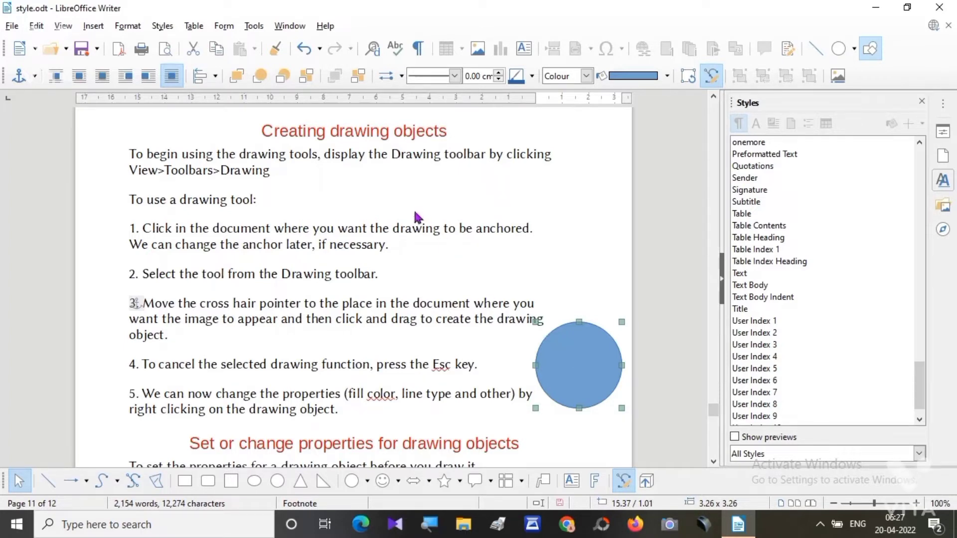
{"action": "left_click", "coordinate": [301, 190]}
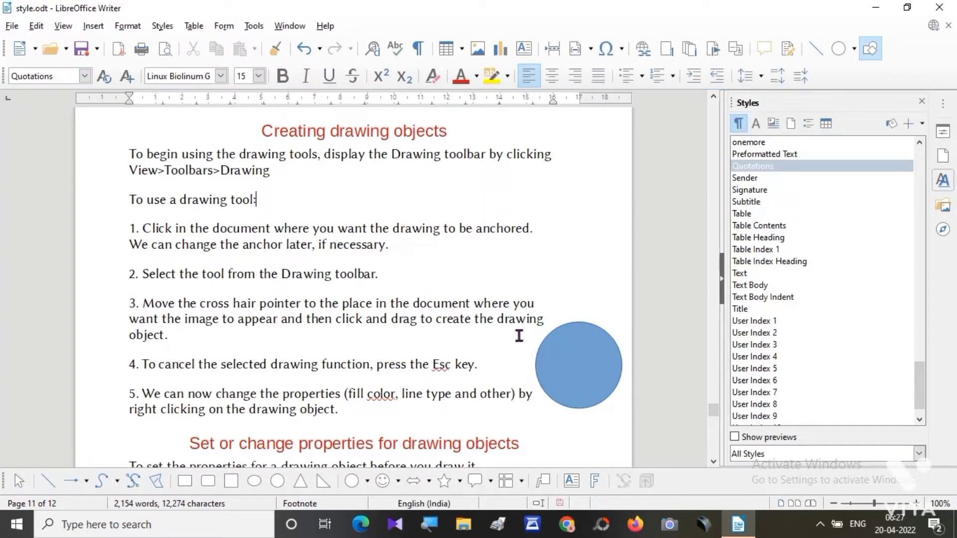
Select the circle and examine the shape categories available for insertion, from lines and block arrows to symbol shapes and flowchart shapes
{"action": "left_click", "coordinate": [575, 363]}
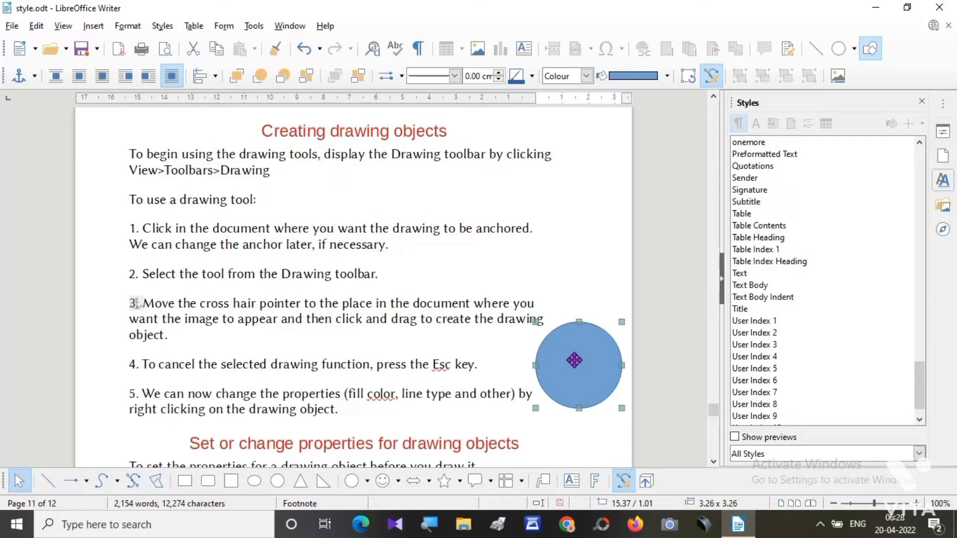
{"action": "left_click", "coordinate": [854, 48]}
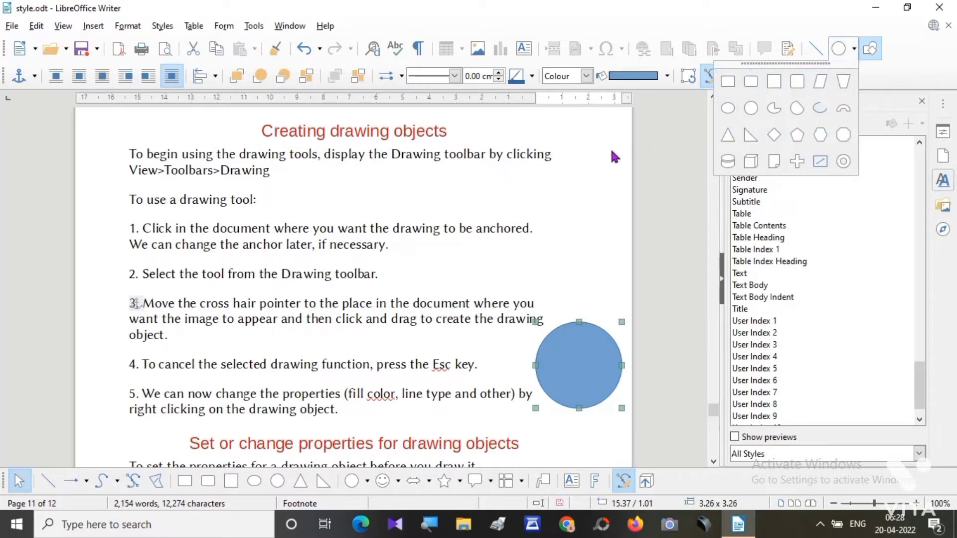
{"action": "key", "text": "ctrl+s"}
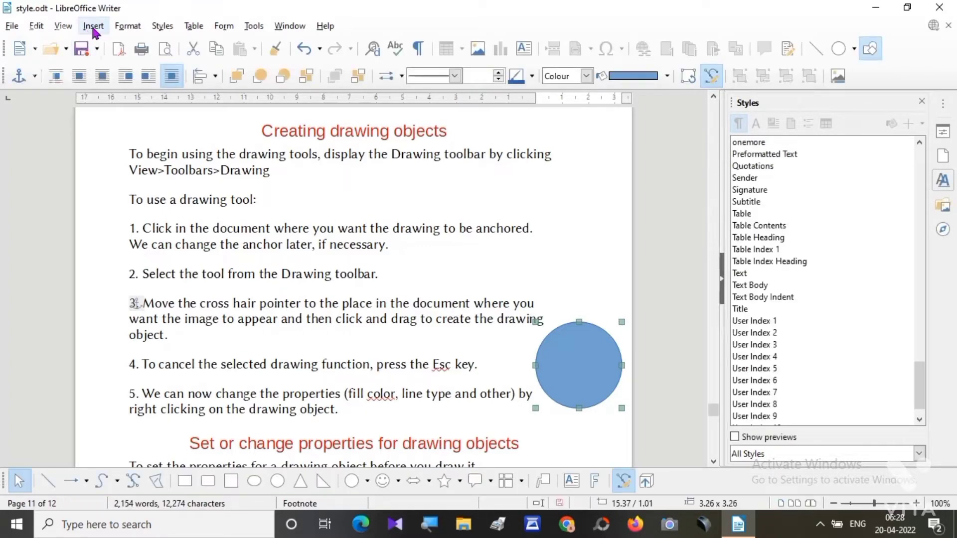
{"action": "left_click", "coordinate": [93, 26]}
{"action": "left_click", "coordinate": [93, 26]}
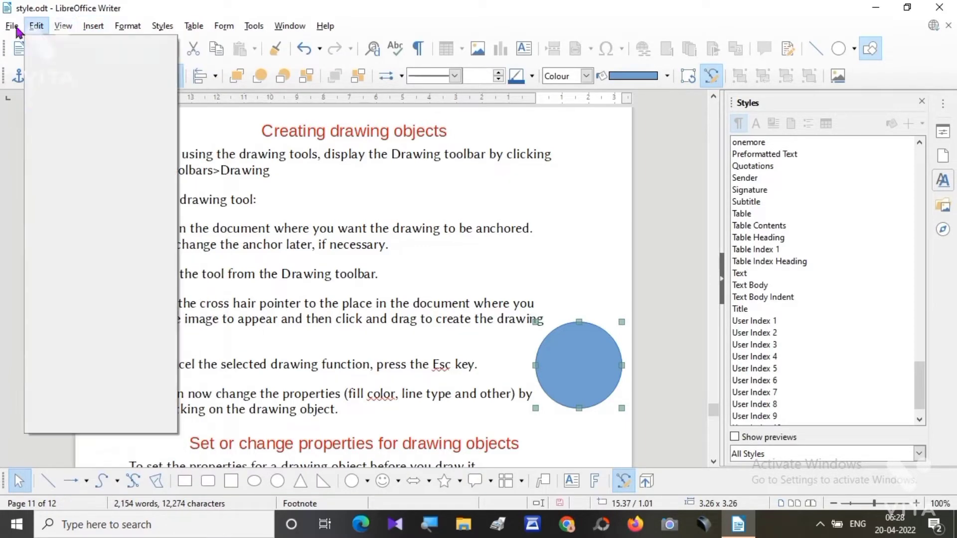
{"action": "left_click", "coordinate": [93, 26]}
{"action": "left_click", "coordinate": [93, 26]}
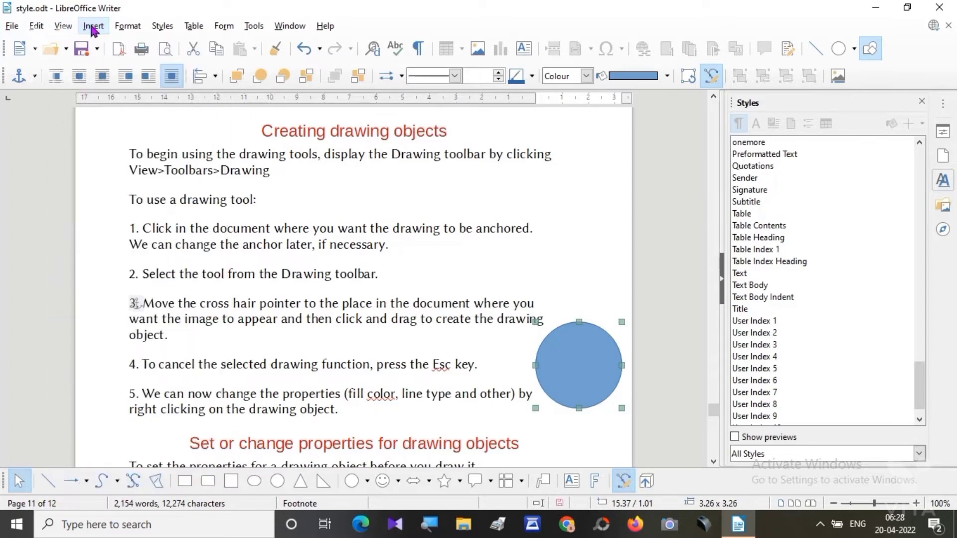
{"action": "left_click", "coordinate": [93, 26]}
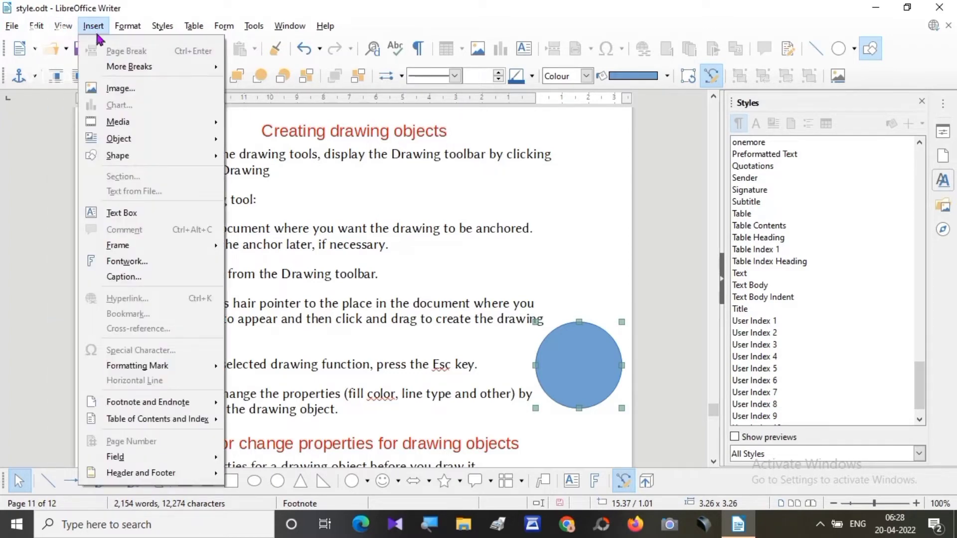
{"action": "mouse_move", "coordinate": [113, 159]}
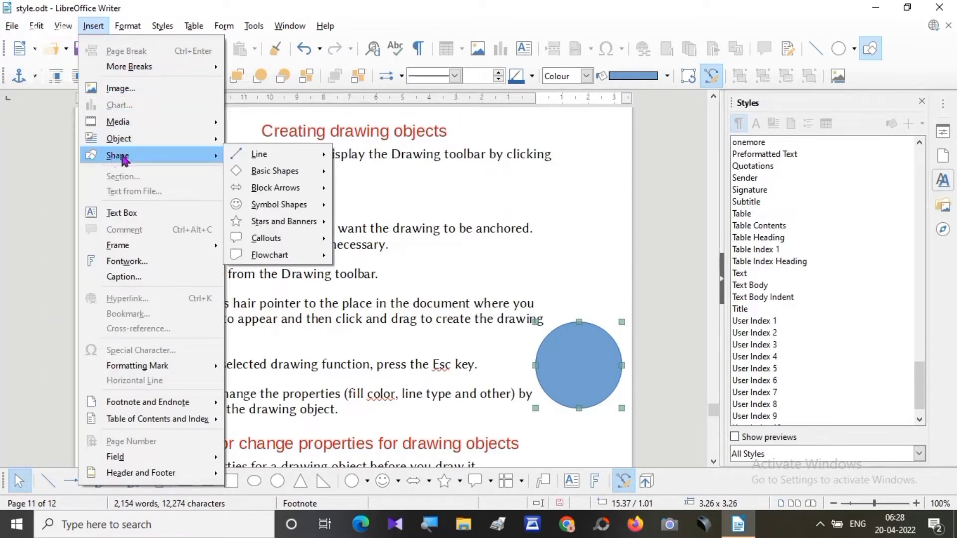
{"action": "mouse_move", "coordinate": [293, 159]}
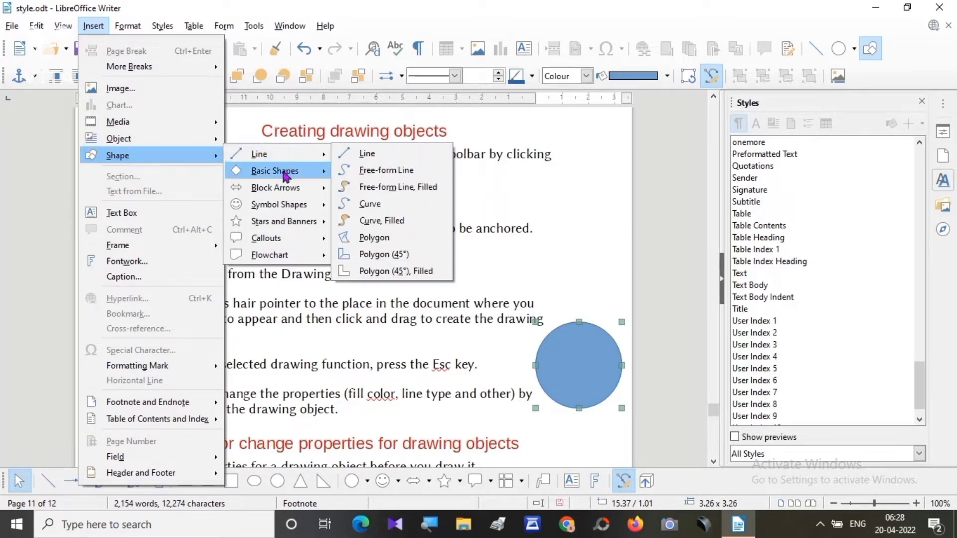
{"action": "mouse_move", "coordinate": [283, 190]}
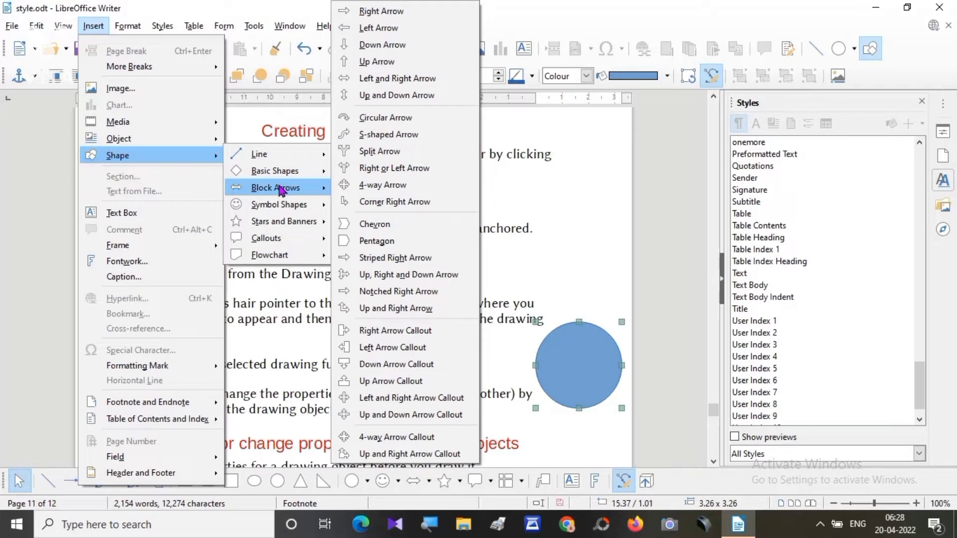
{"action": "mouse_move", "coordinate": [294, 207]}
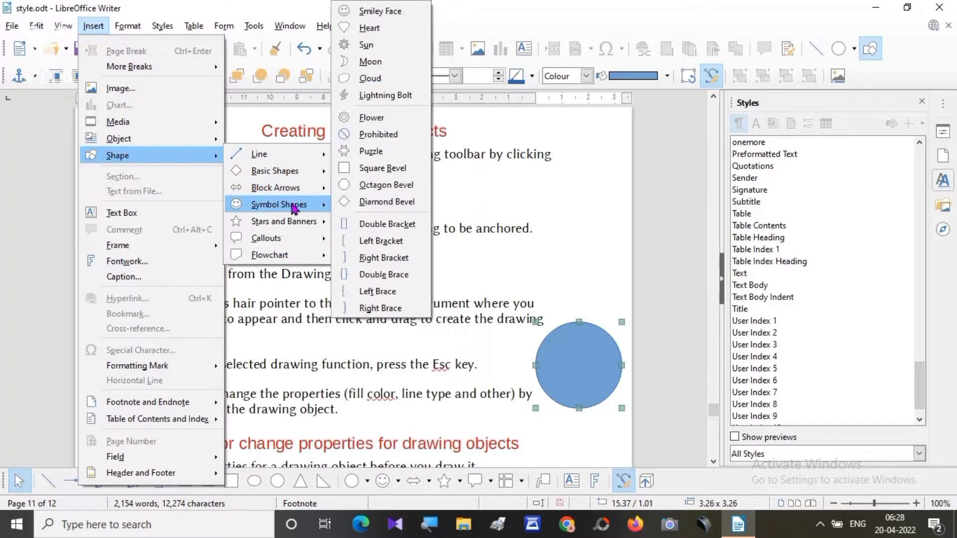
{"action": "mouse_move", "coordinate": [291, 229]}
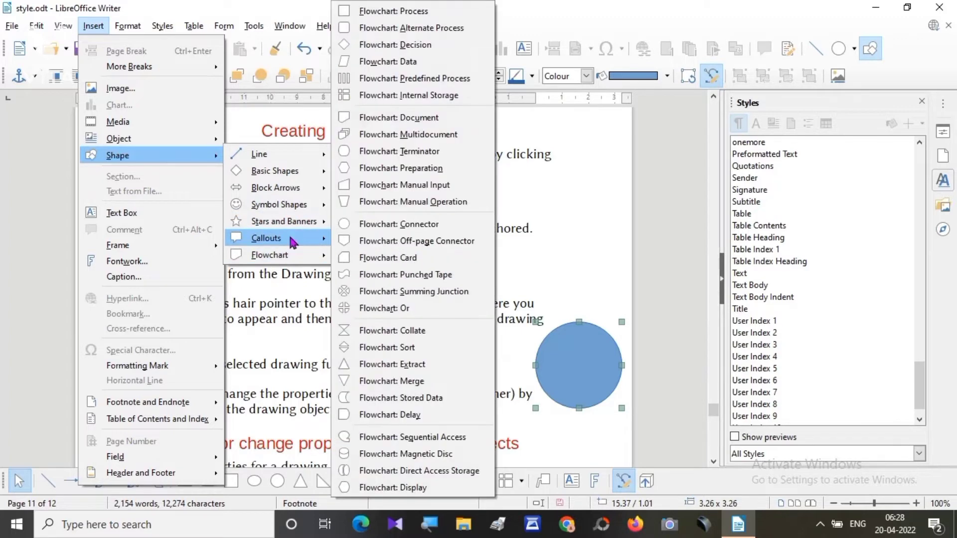
{"action": "mouse_move", "coordinate": [288, 257]}
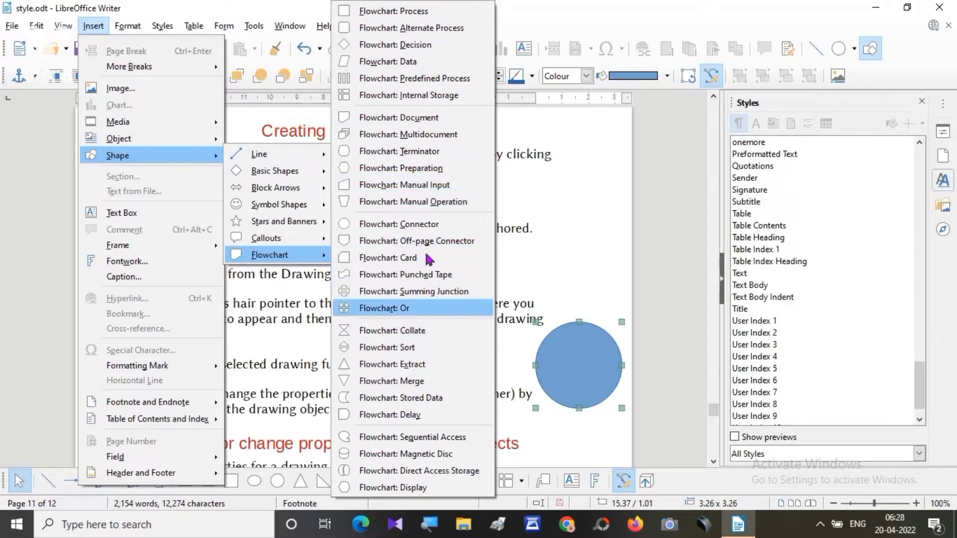
{"action": "left_click", "coordinate": [537, 259]}
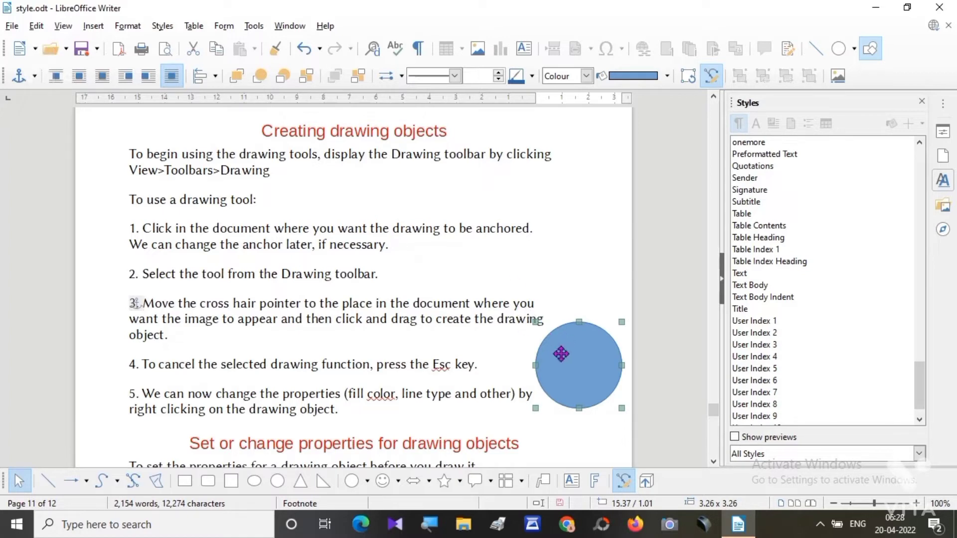
Delete the blue circle beside instructions 3 to 5
{"action": "key", "text": "Delete"}
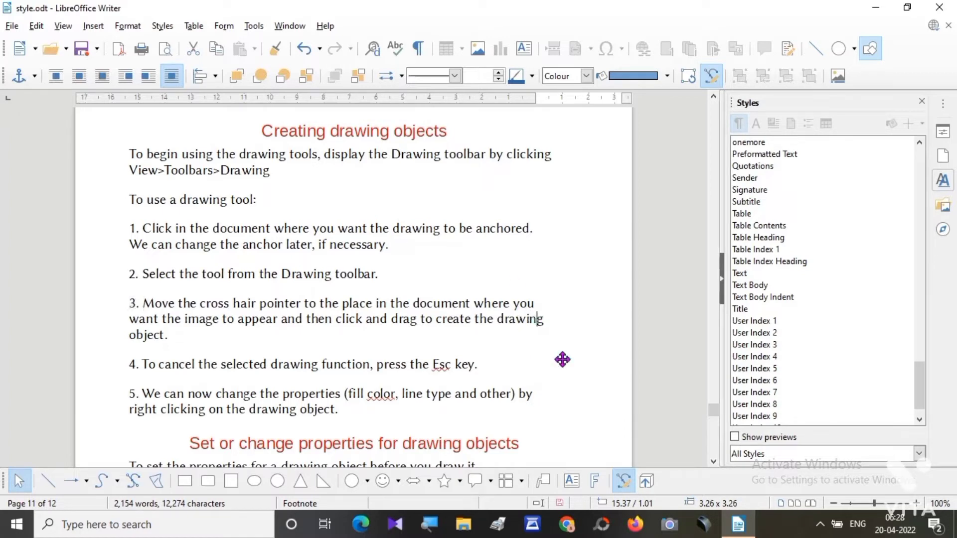
{"action": "left_click", "coordinate": [563, 389]}
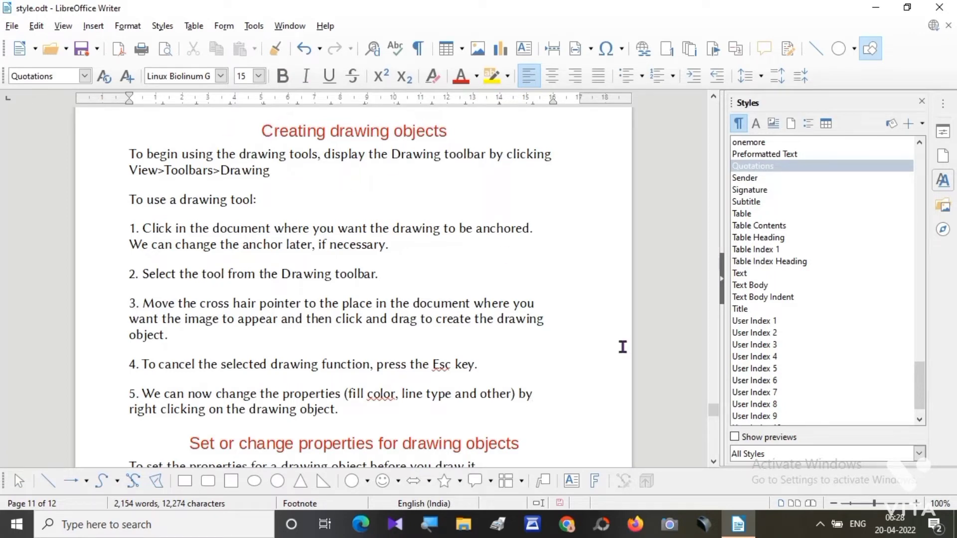
Draw a heart symbol shape about 3.02 by 2.91 cm below step 3 of the properties section, shift it slightly up and deselect it
{"action": "left_click", "coordinate": [713, 462]}
{"action": "left_click_drag", "start_coordinate": [714, 462], "coordinate": [714, 462]}
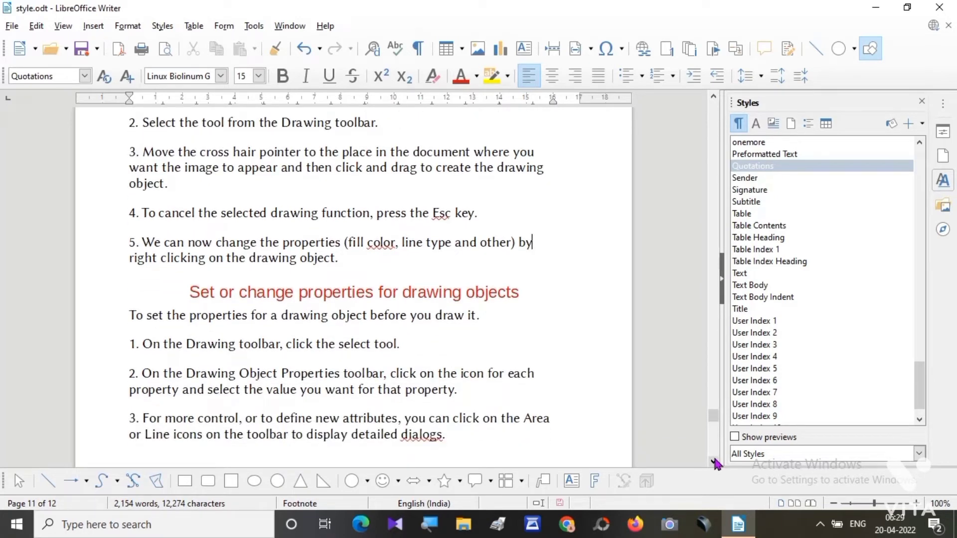
{"action": "left_click_drag", "start_coordinate": [713, 462], "coordinate": [714, 462]}
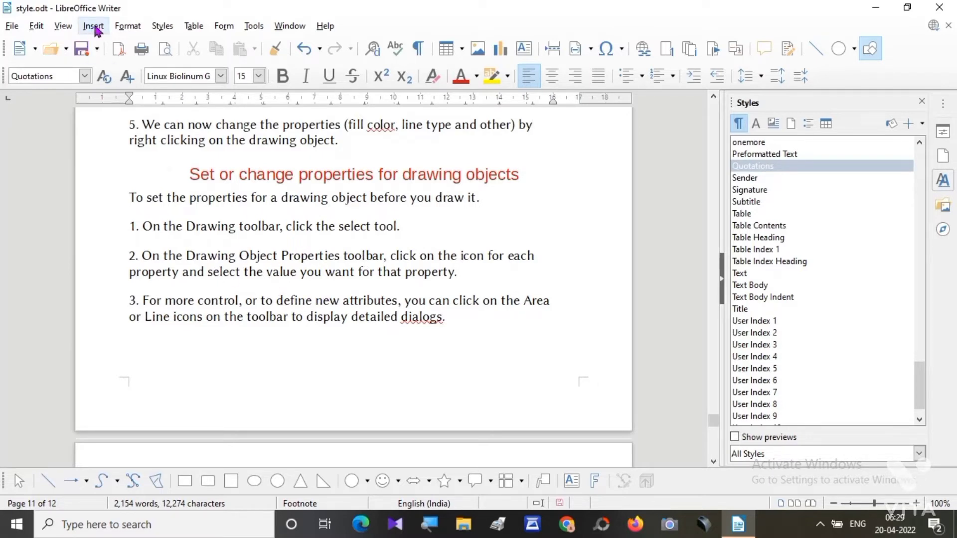
{"action": "left_click", "coordinate": [93, 27]}
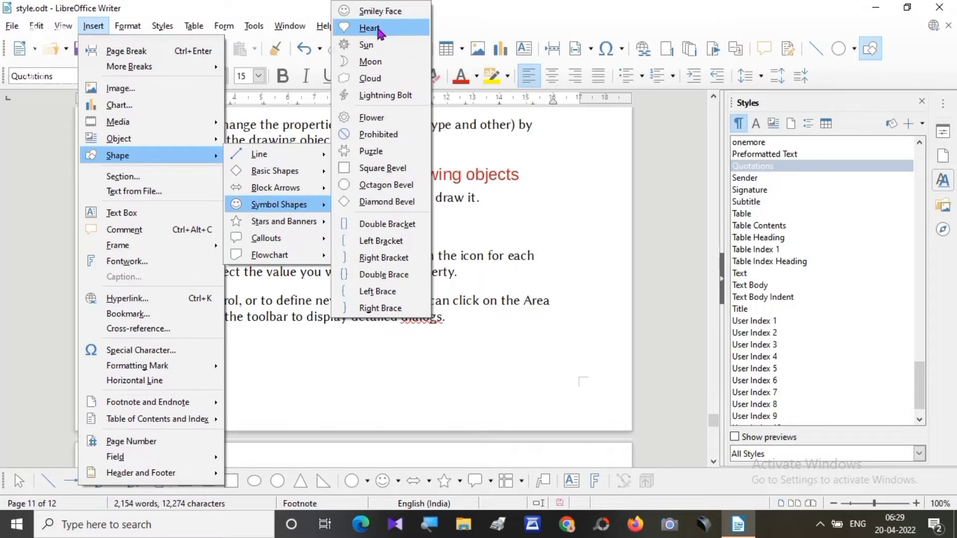
{"action": "left_click", "coordinate": [377, 29]}
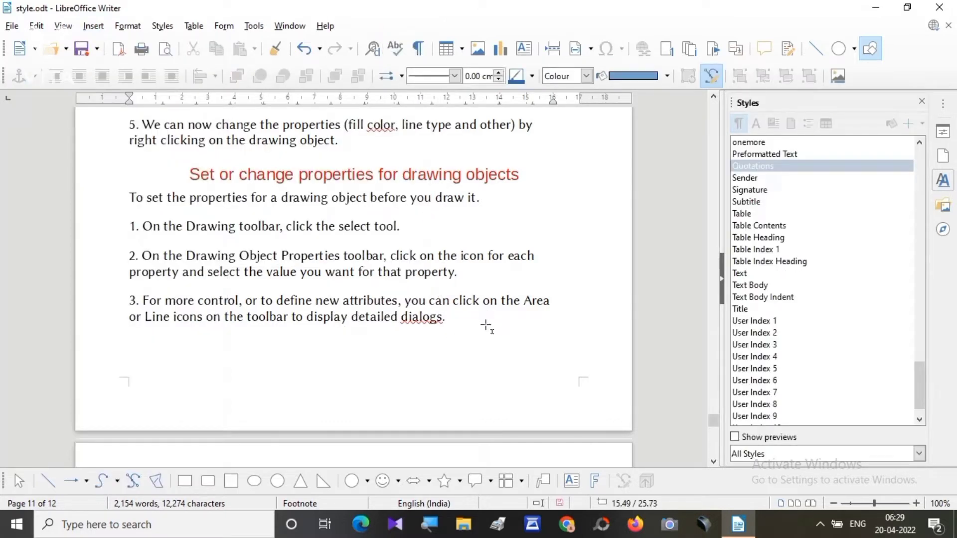
{"action": "left_click_drag", "start_coordinate": [486, 326], "coordinate": [566, 401]}
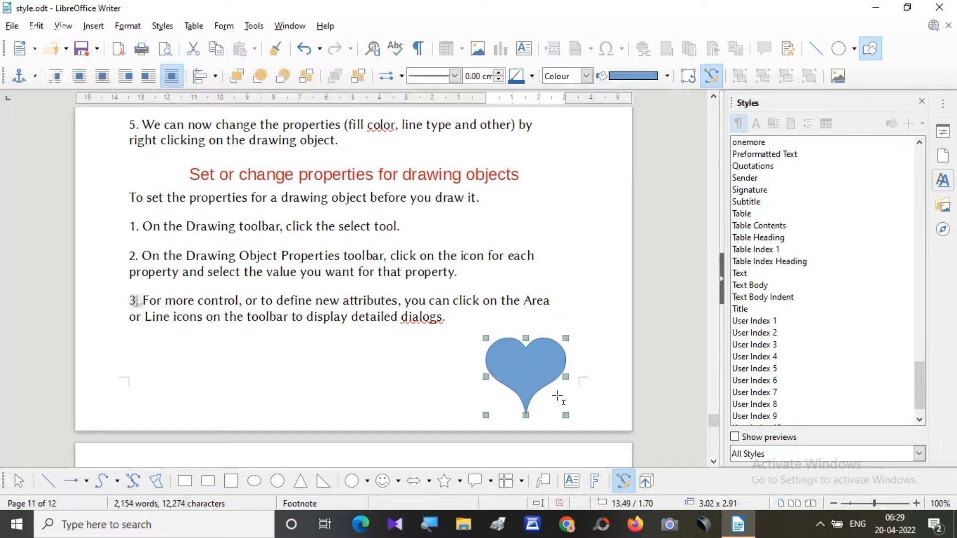
{"action": "left_click_drag", "start_coordinate": [532, 366], "coordinate": [532, 353]}
{"action": "left_click", "coordinate": [585, 261]}
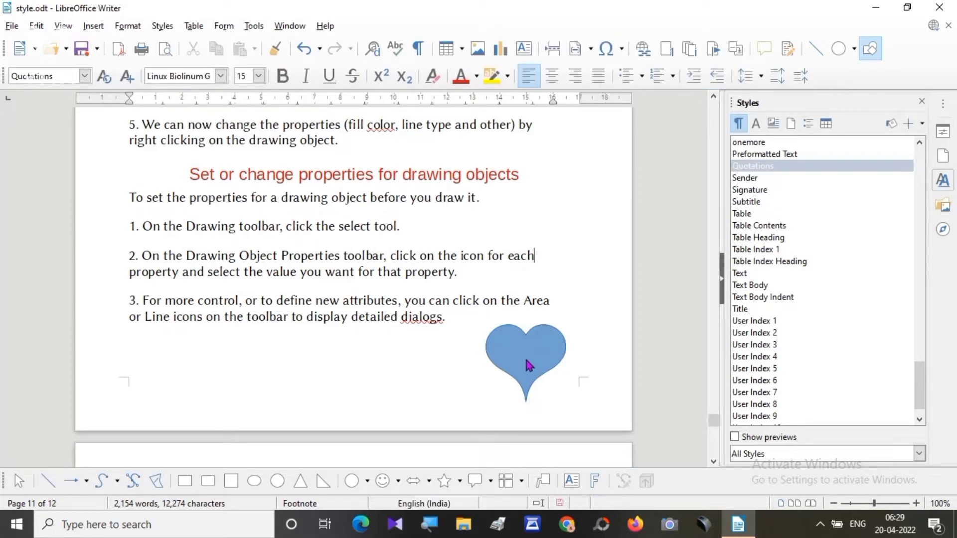
Fill the heart with bright red and set its line colour to black
{"action": "left_click", "coordinate": [526, 360]}
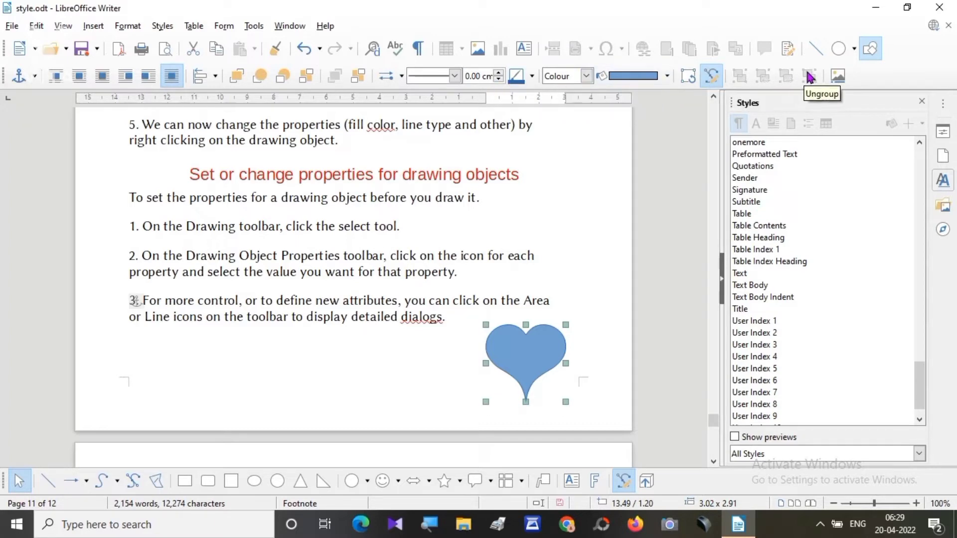
{"action": "left_click", "coordinate": [666, 76]}
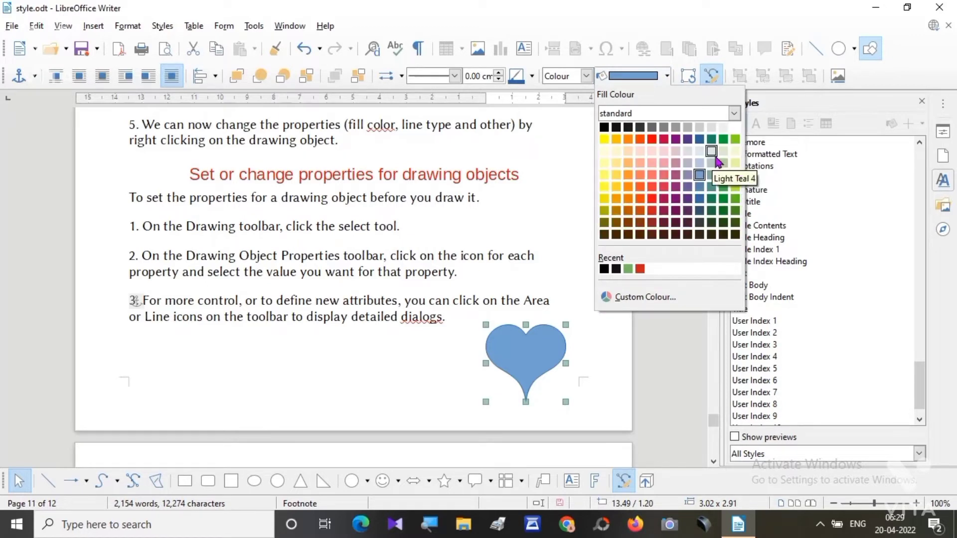
{"action": "left_click", "coordinate": [653, 192]}
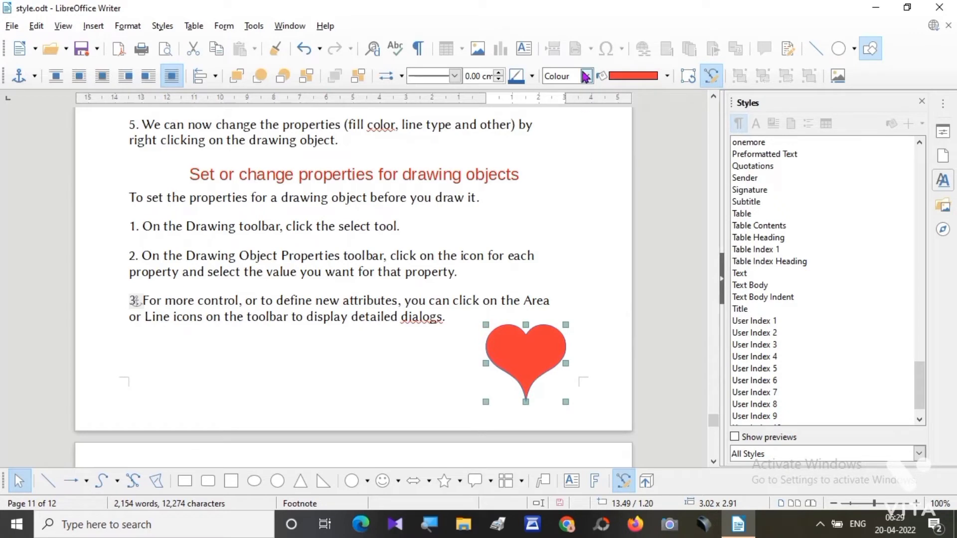
{"action": "left_click", "coordinate": [531, 77]}
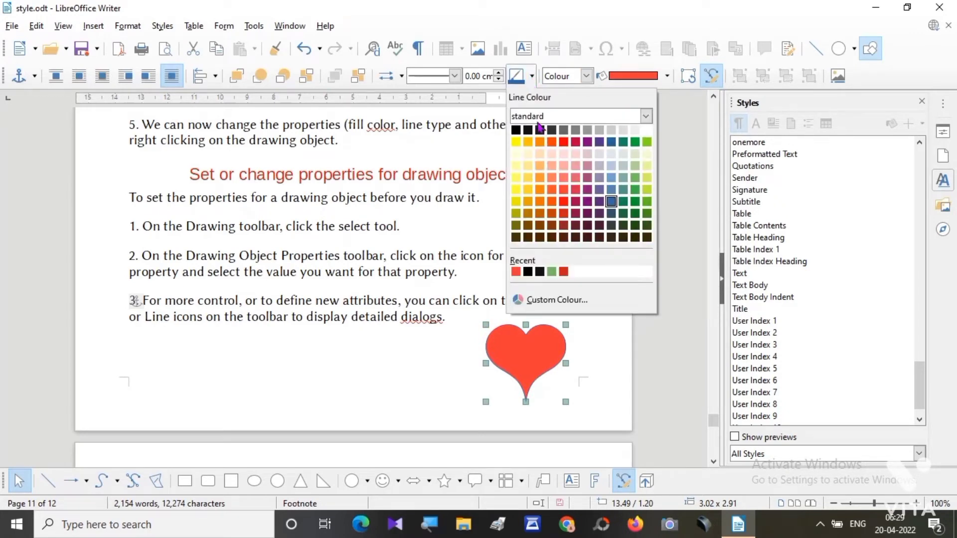
{"action": "left_click", "coordinate": [516, 130]}
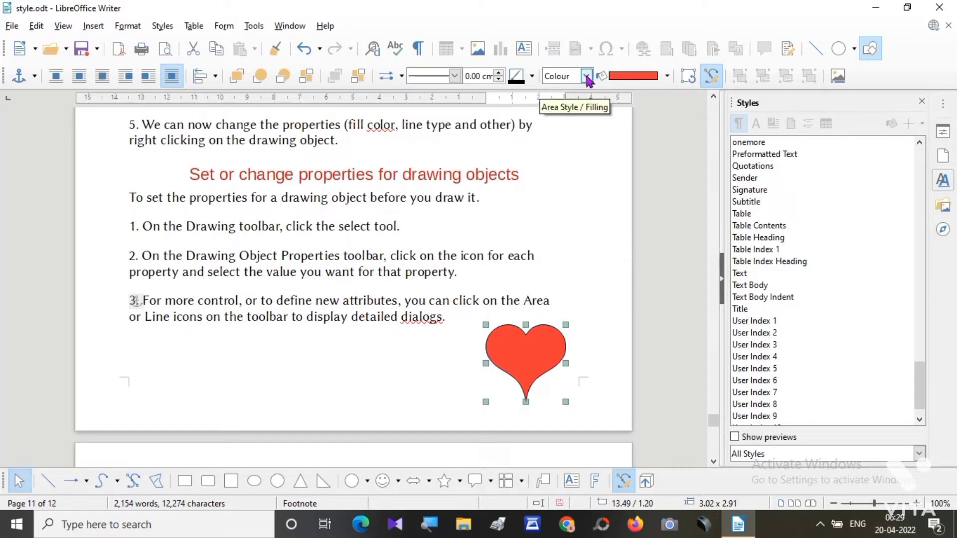
Thicken the heart's outline to 0.88 cm as a trial and reduce the line width to 0.18 cm
{"action": "left_click", "coordinate": [455, 76]}
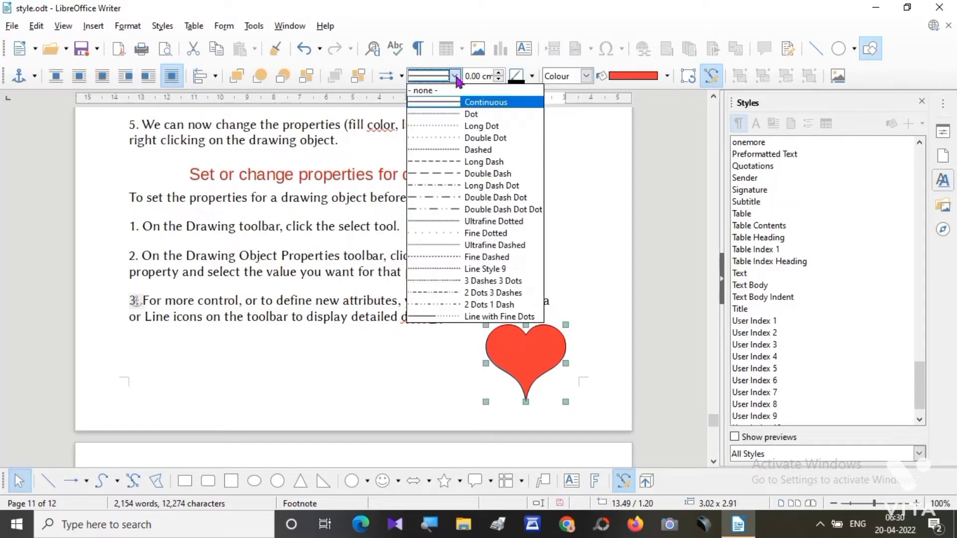
{"action": "left_click", "coordinate": [500, 76]}
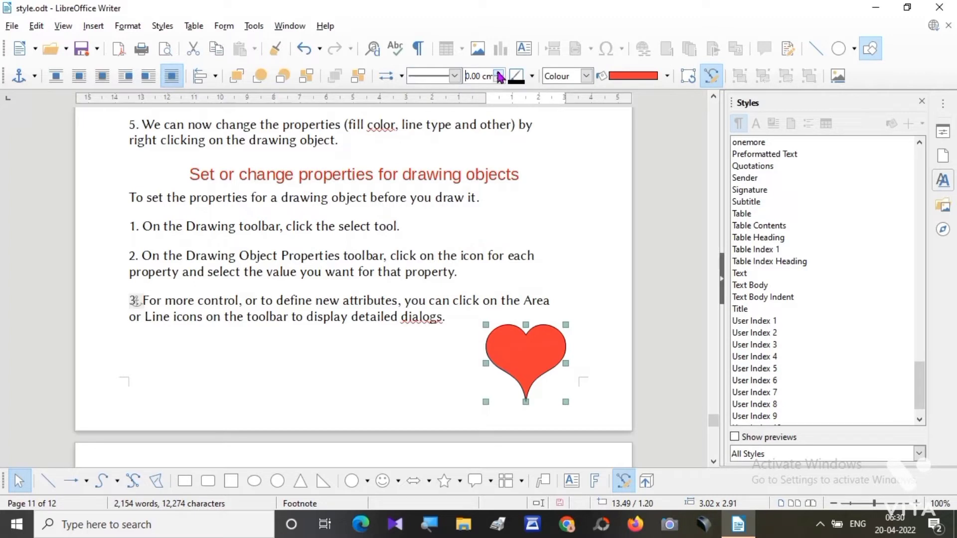
{"action": "left_click", "coordinate": [499, 74]}
{"action": "left_click", "coordinate": [500, 73]}
{"action": "left_click", "coordinate": [499, 74]}
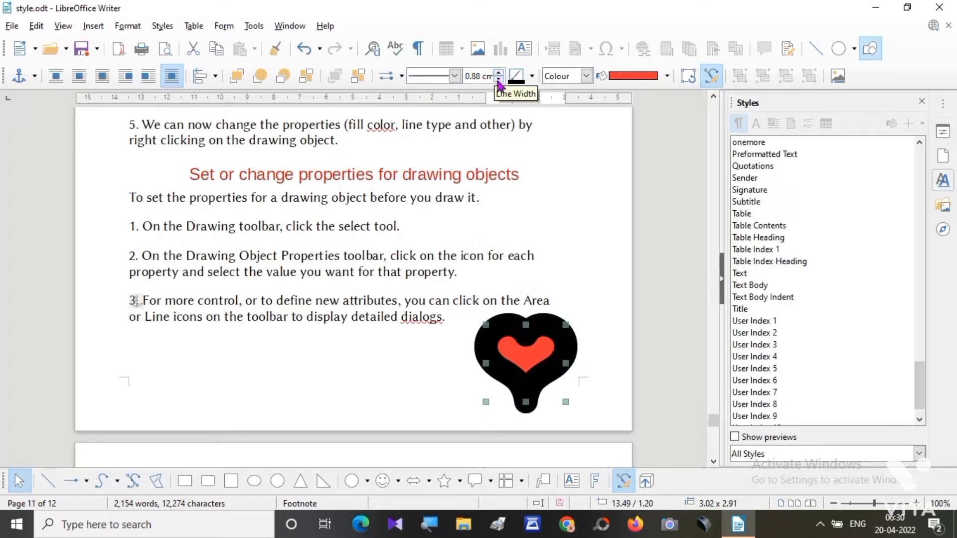
{"action": "left_click", "coordinate": [499, 79]}
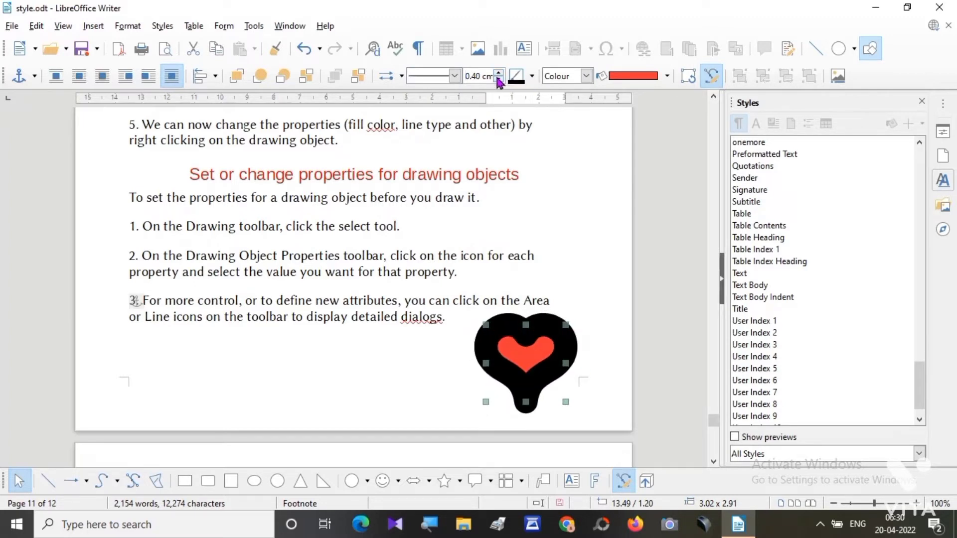
{"action": "left_click", "coordinate": [499, 80]}
{"action": "left_click", "coordinate": [498, 80]}
{"action": "left_click", "coordinate": [500, 74]}
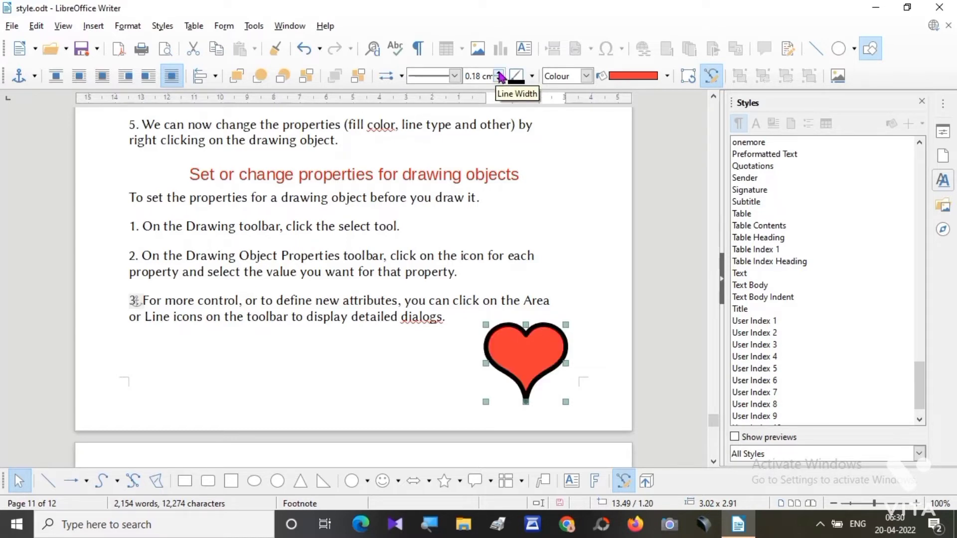
Apply the Long Dash line style to the heart's outline and replace it with Double Dot
{"action": "left_click", "coordinate": [454, 76]}
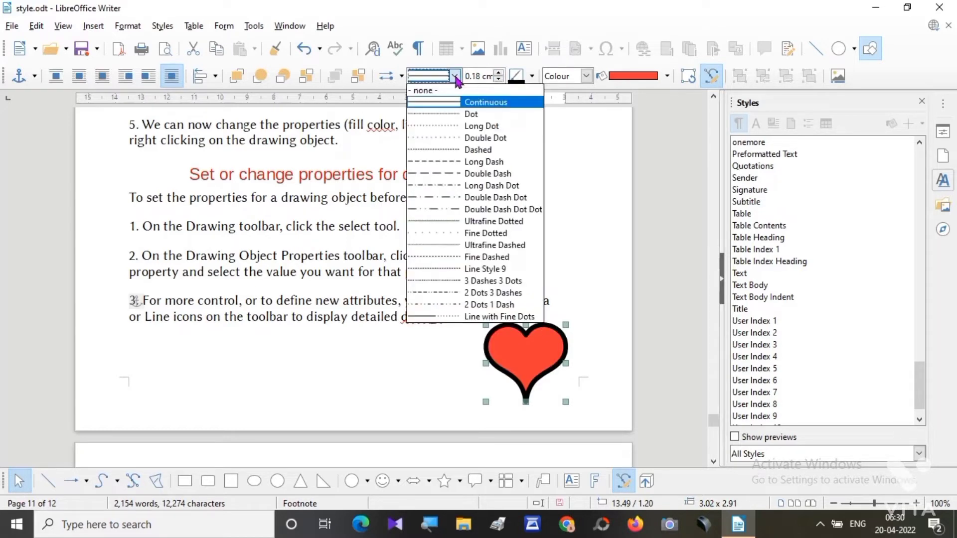
{"action": "left_click", "coordinate": [443, 161]}
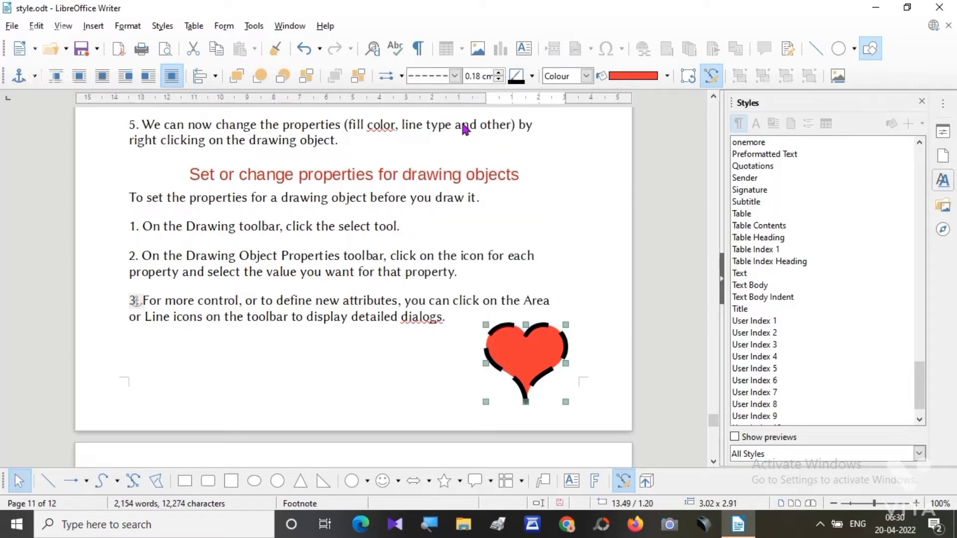
{"action": "left_click", "coordinate": [454, 77]}
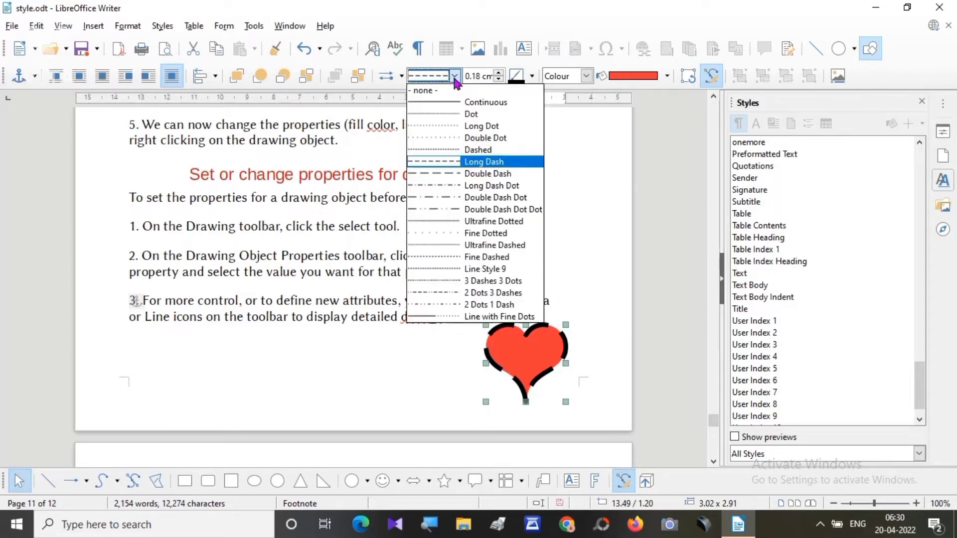
{"action": "left_click", "coordinate": [457, 141]}
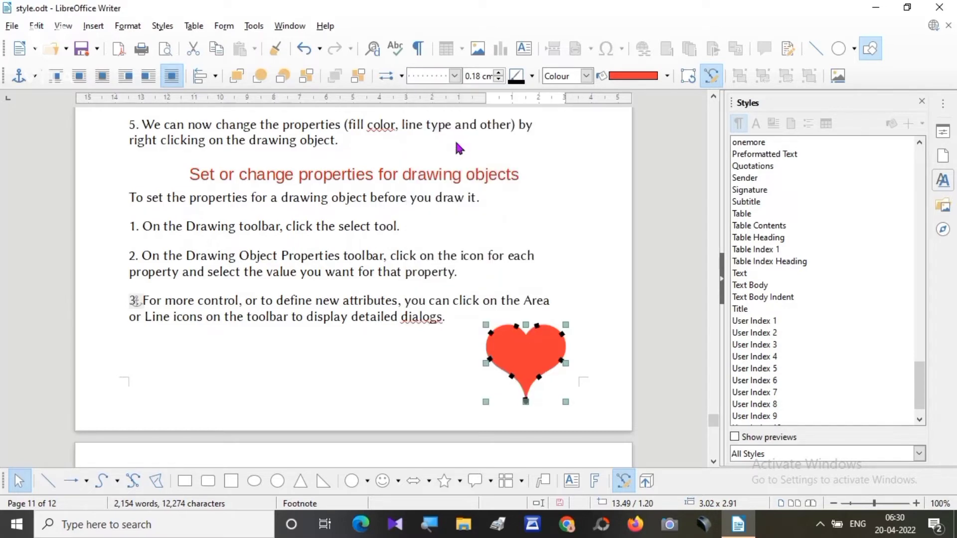
Set the heart's line style to Ultrafine Dashed and fill the heart with the Lawn bitmap
{"action": "left_click", "coordinate": [454, 76]}
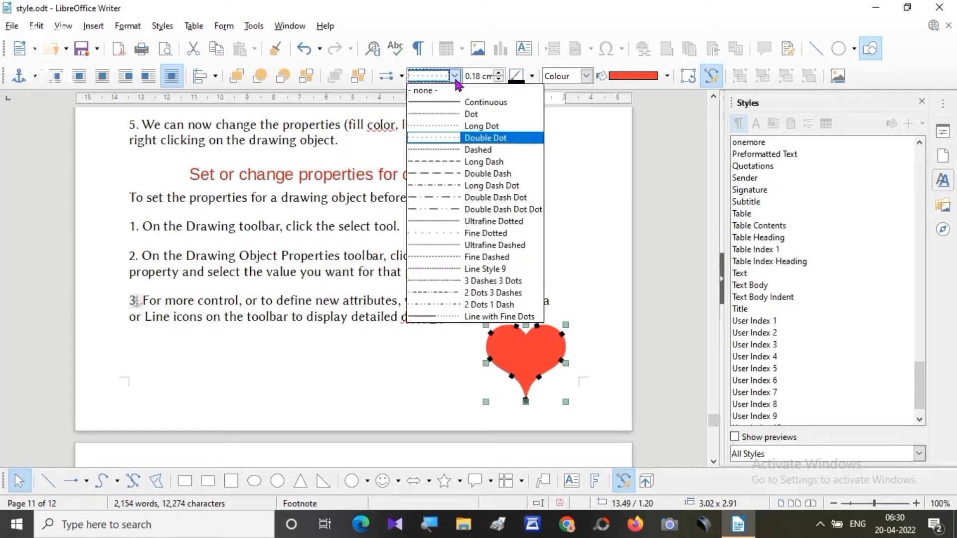
{"action": "left_click", "coordinate": [451, 246]}
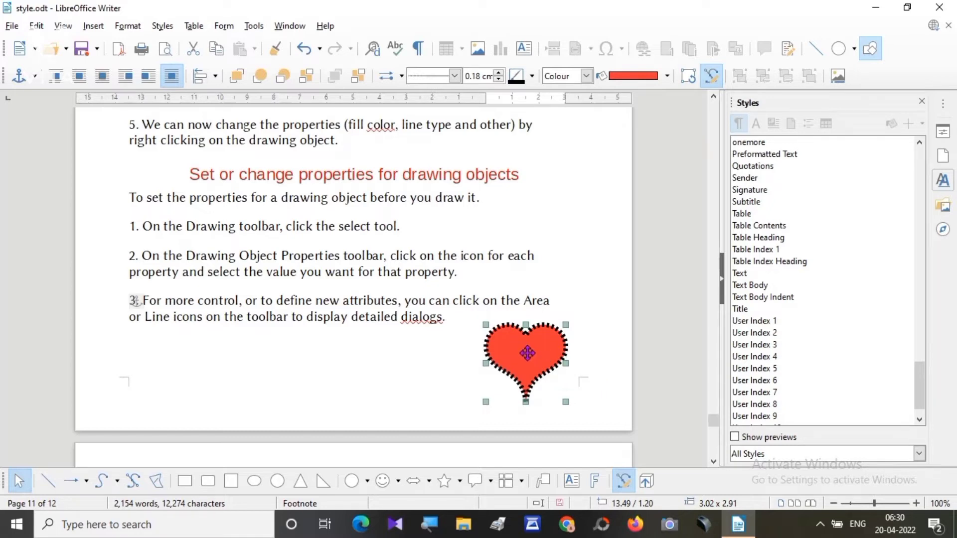
{"action": "right_click", "coordinate": [528, 353]}
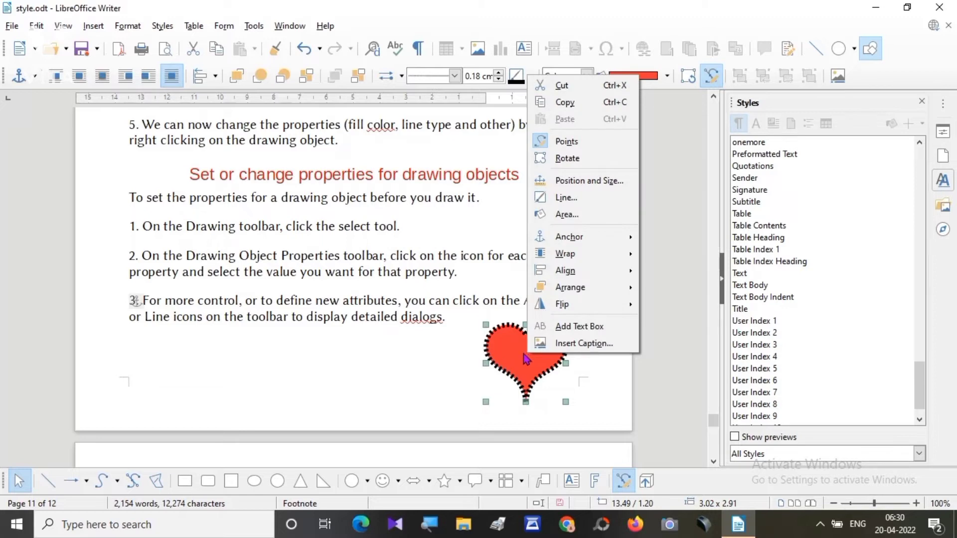
{"action": "left_click", "coordinate": [567, 214]}
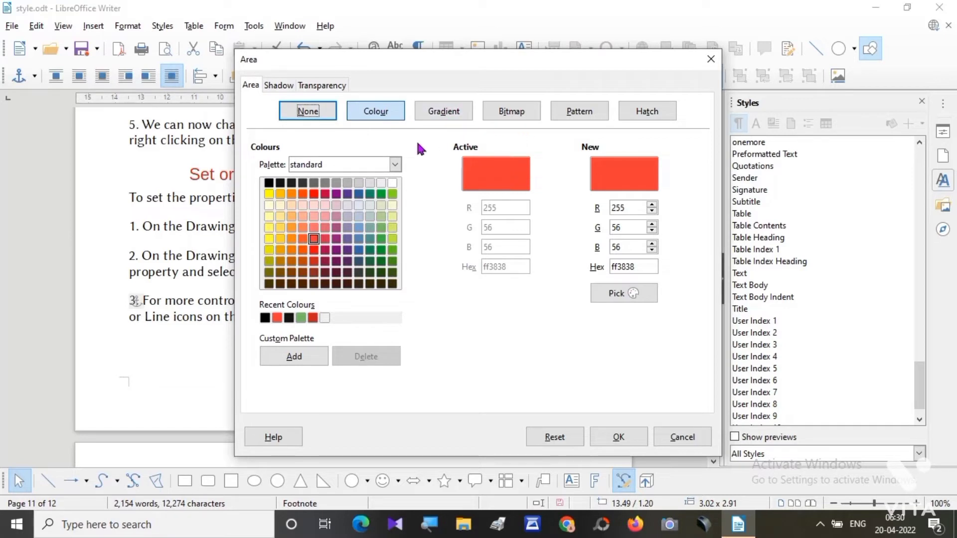
{"action": "left_click", "coordinate": [507, 114]}
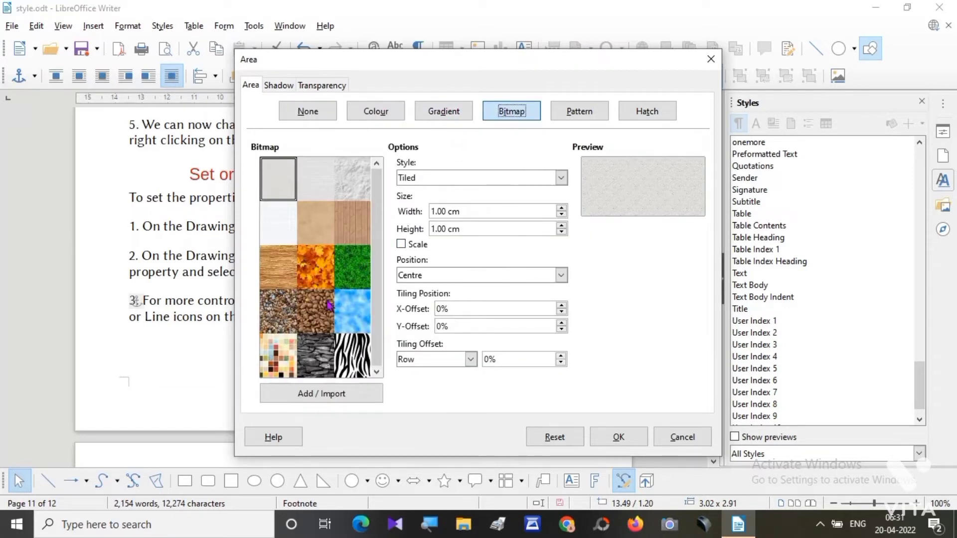
{"action": "left_click", "coordinate": [315, 352]}
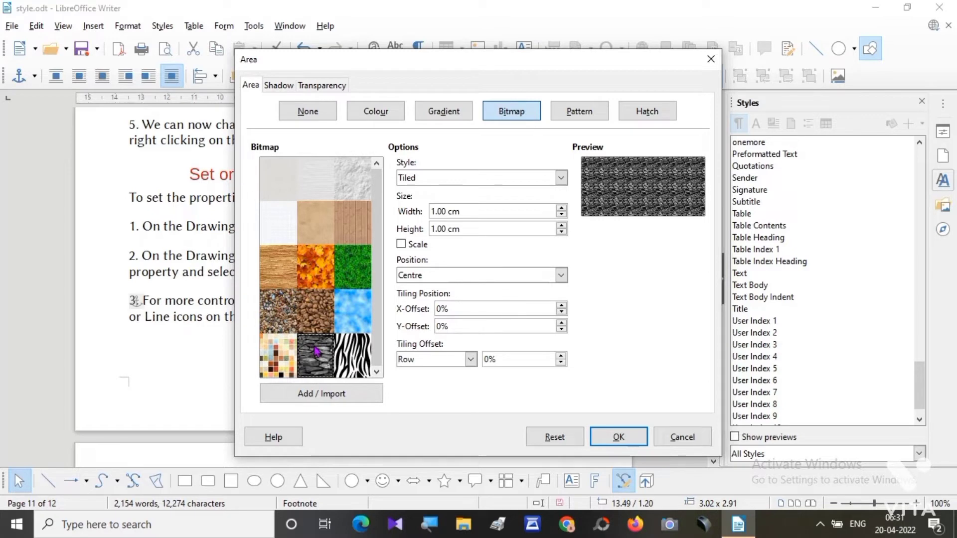
{"action": "left_click", "coordinate": [352, 269]}
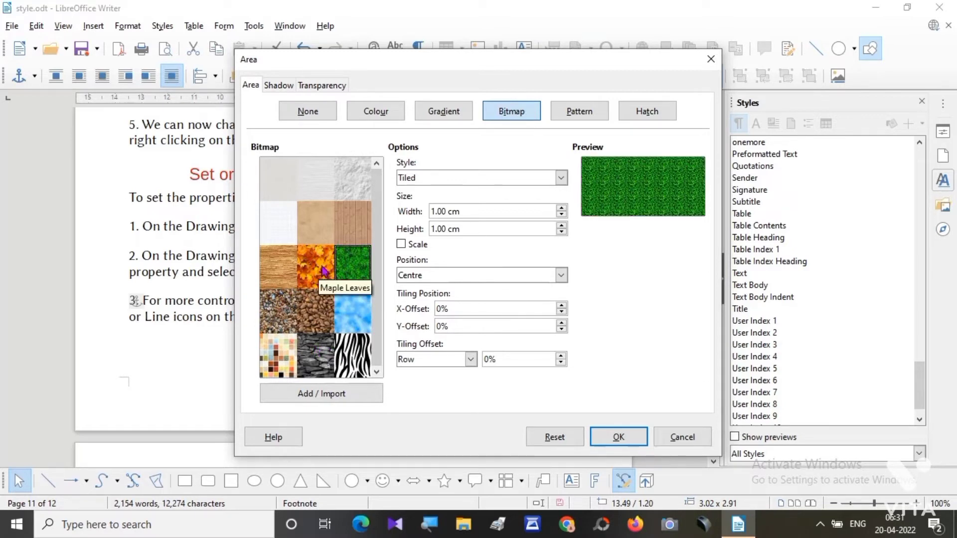
{"action": "left_click", "coordinate": [324, 272]}
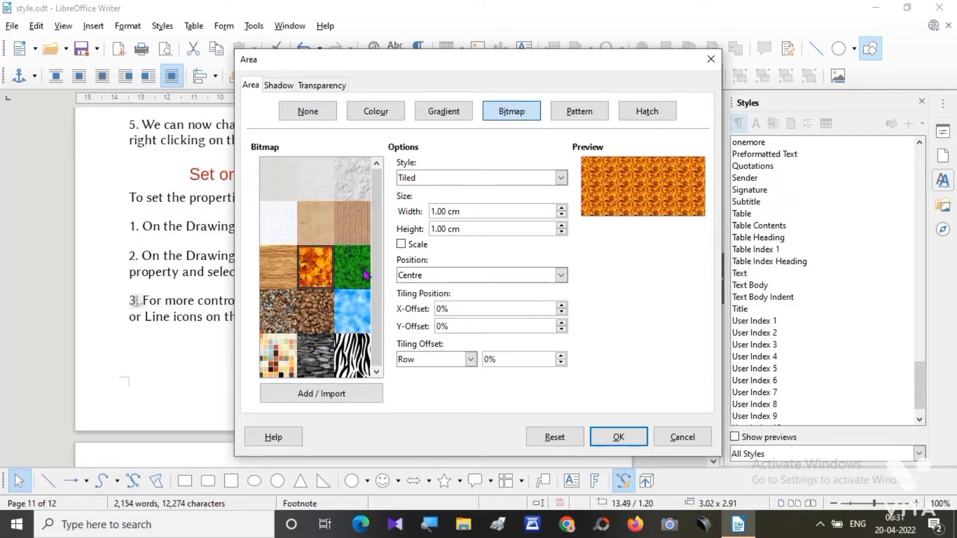
{"action": "left_click", "coordinate": [367, 274]}
{"action": "left_click", "coordinate": [621, 440]}
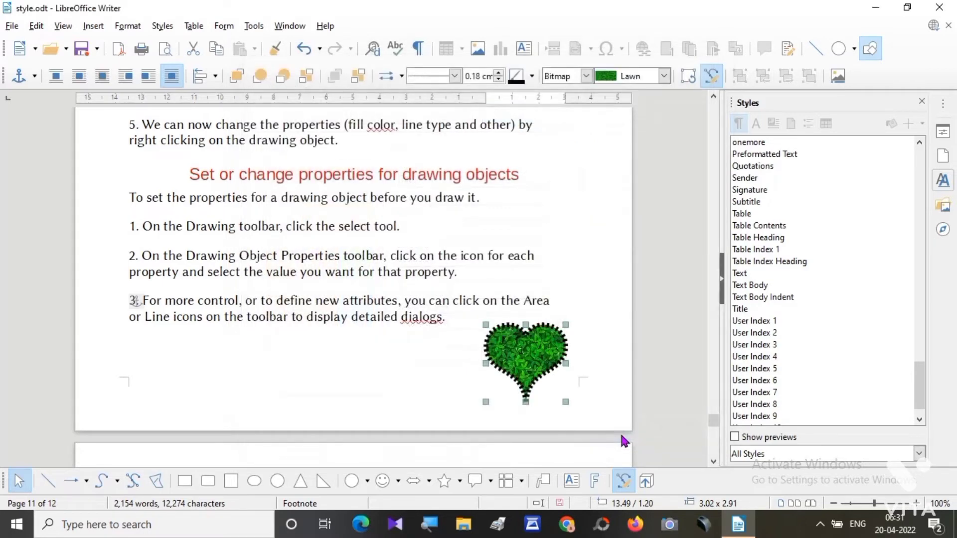
{"action": "left_click", "coordinate": [618, 350]}
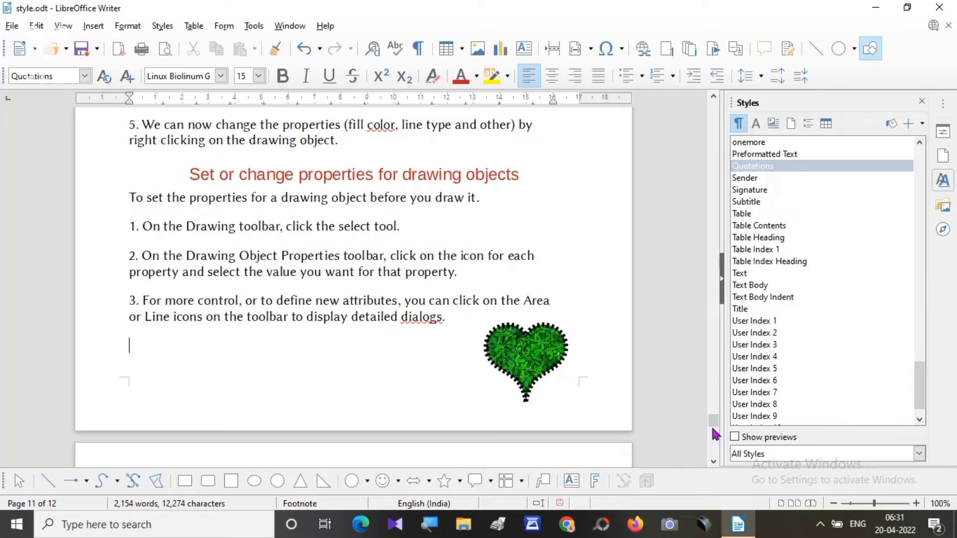
Add a blank line after the scaled resizing paragraph and draw a 6-Pointed Star about 2.65 by 1.67 cm there
{"action": "left_click_drag", "start_coordinate": [715, 463], "coordinate": [715, 464]}
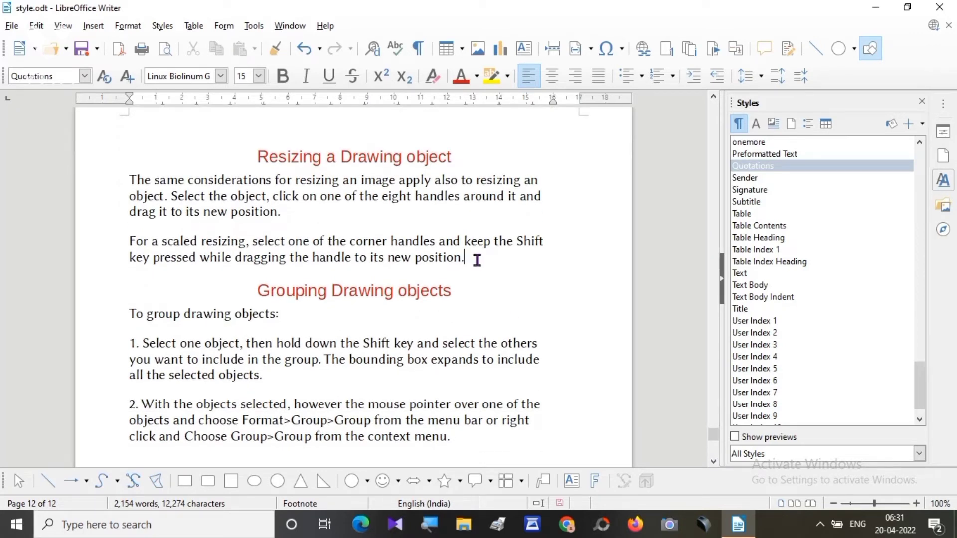
{"action": "key", "text": "Return"}
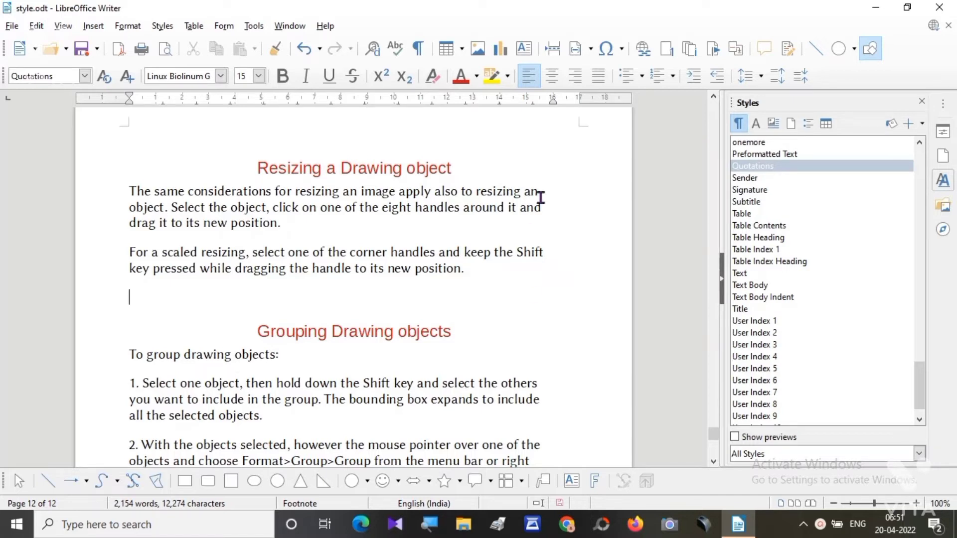
{"action": "left_click", "coordinate": [93, 27]}
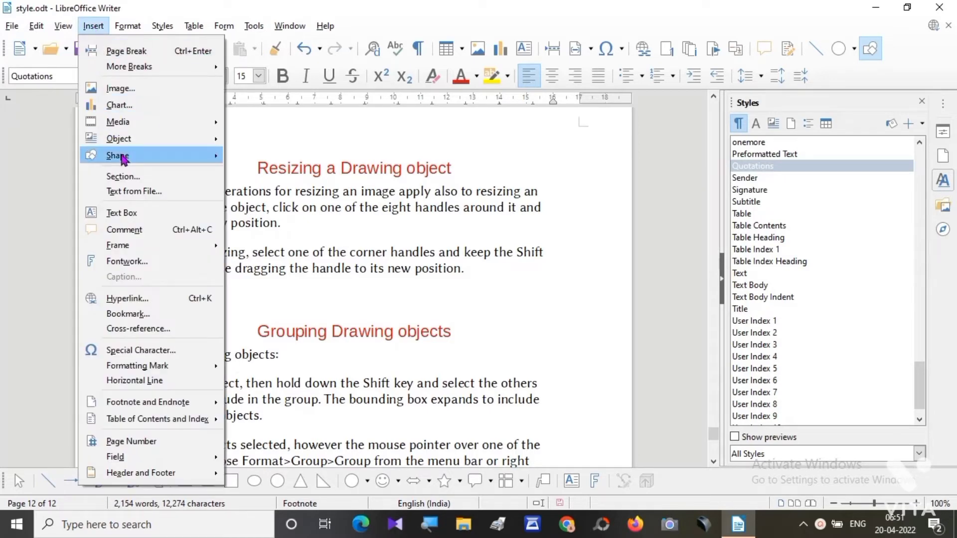
{"action": "mouse_move", "coordinate": [122, 155]}
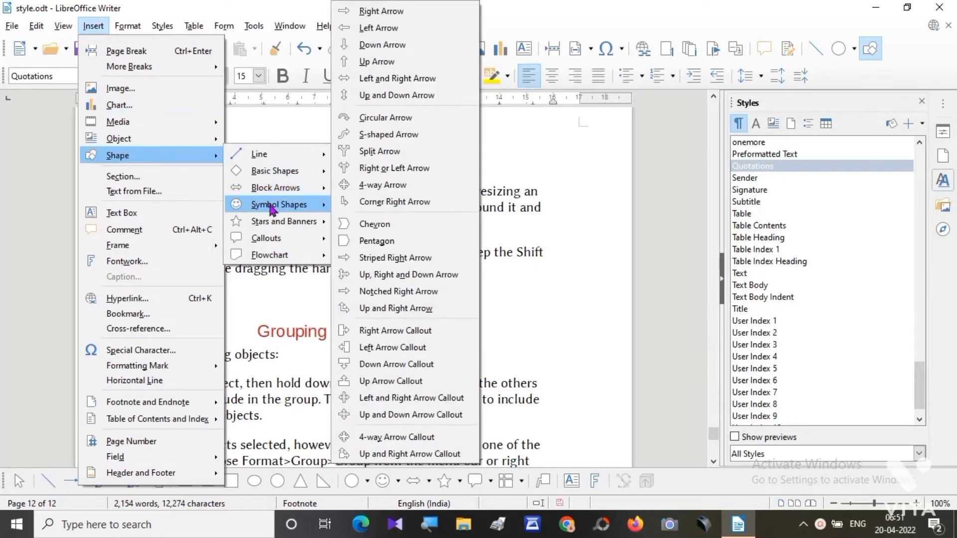
{"action": "mouse_move", "coordinate": [275, 209]}
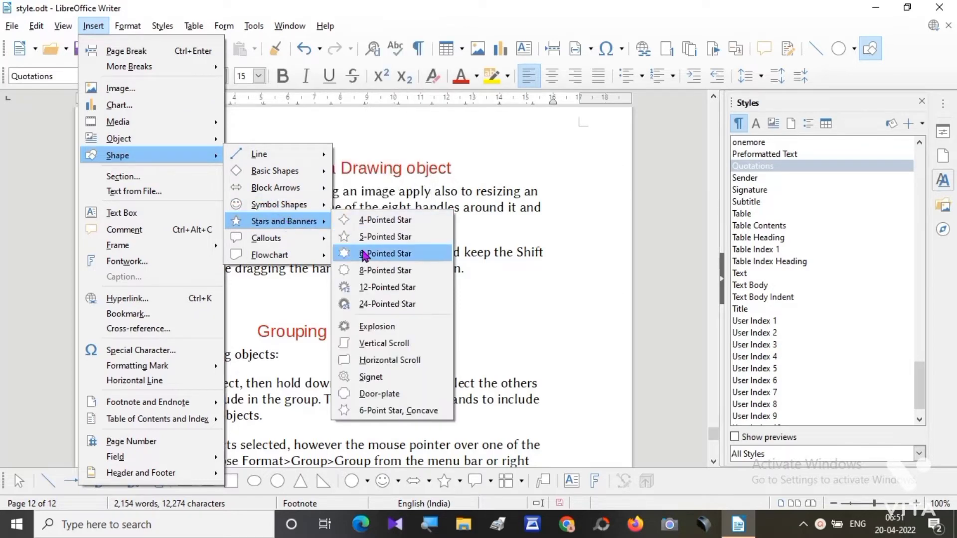
{"action": "left_click", "coordinate": [375, 255]}
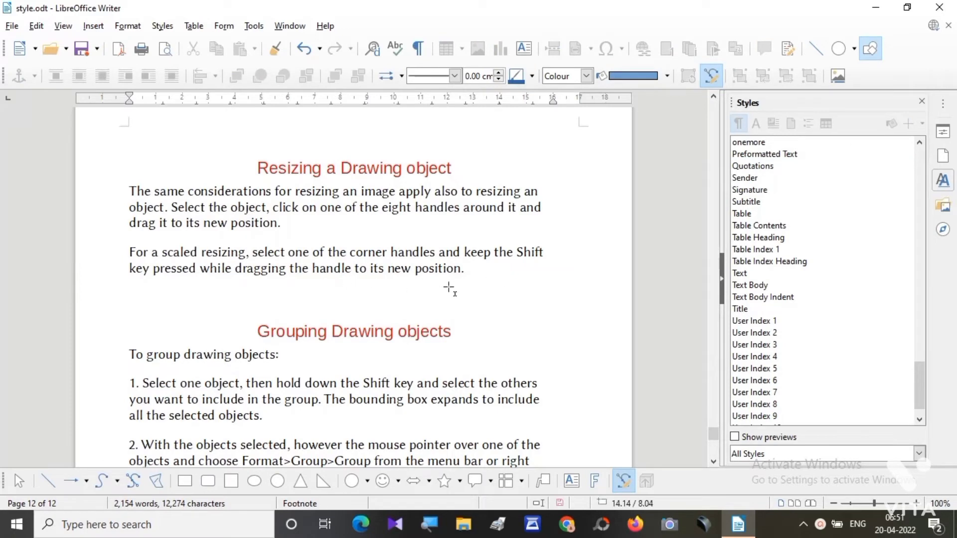
{"action": "left_click_drag", "start_coordinate": [431, 288], "coordinate": [471, 299]}
Add two more blank lines after the scaled resizing paragraph, above the star
{"action": "left_click", "coordinate": [473, 269]}
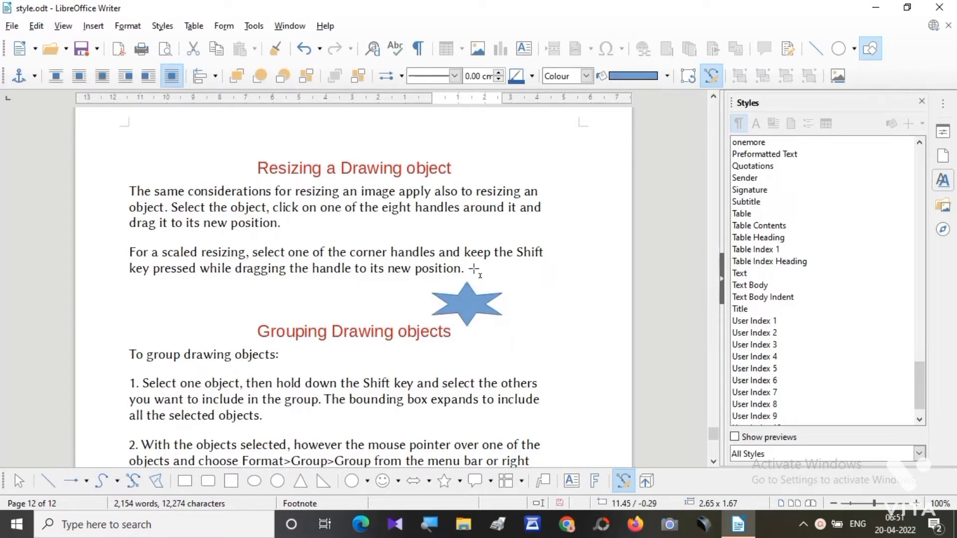
{"action": "key", "text": "Return"}
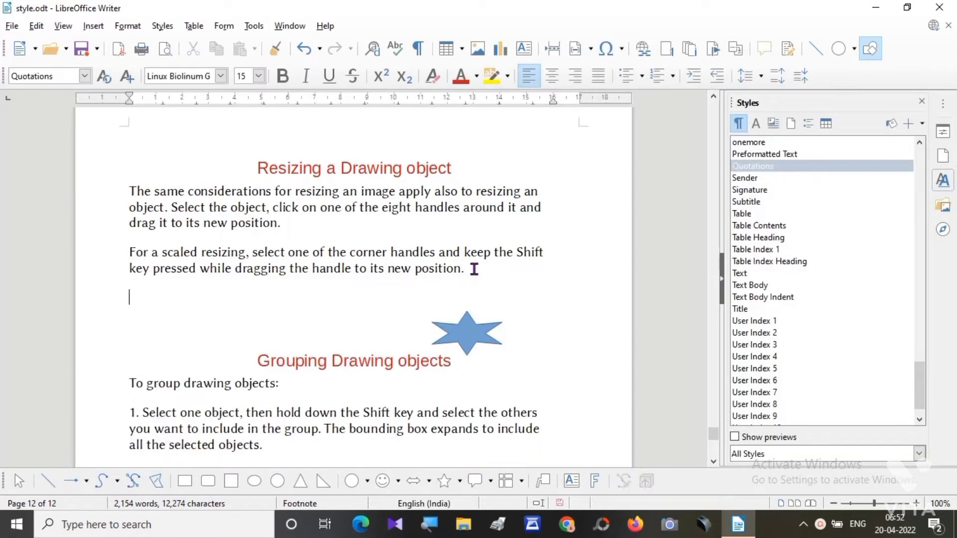
{"action": "key", "text": "Return"}
Enlarge the star from its corner to about 3.94 by 3.82 cm, shift it slightly up and deselect it
{"action": "left_click", "coordinate": [466, 355]}
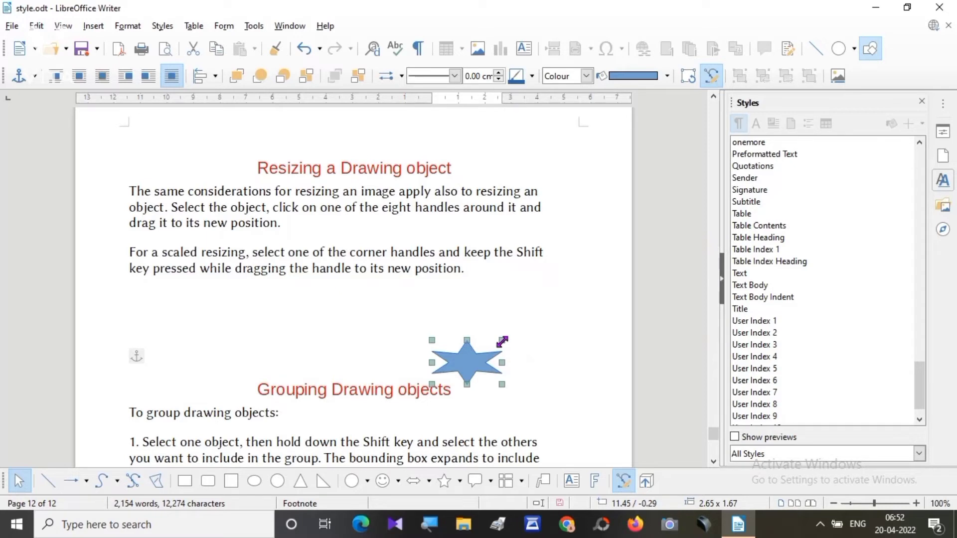
{"action": "left_click_drag", "start_coordinate": [502, 342], "coordinate": [573, 253]}
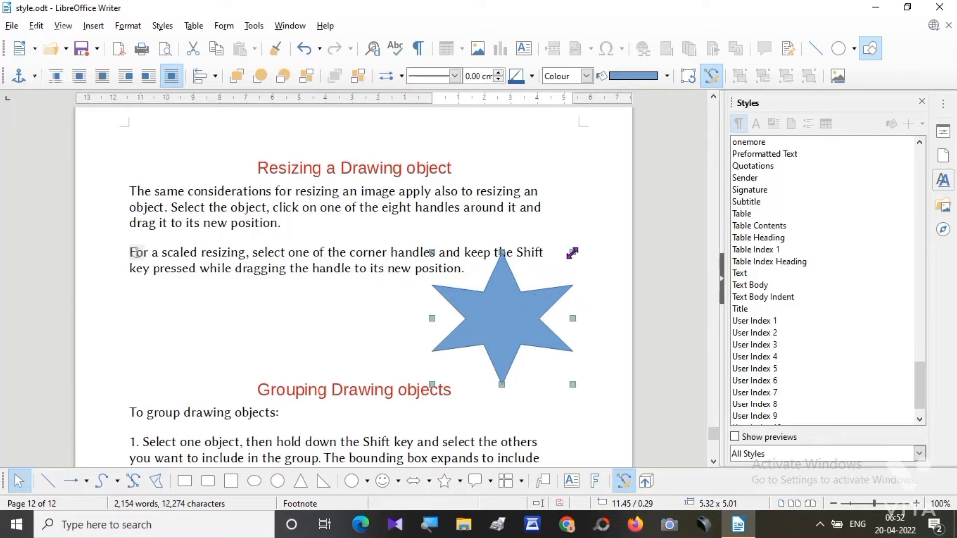
{"action": "left_click_drag", "start_coordinate": [572, 253], "coordinate": [537, 284]}
{"action": "left_click", "coordinate": [560, 308]}
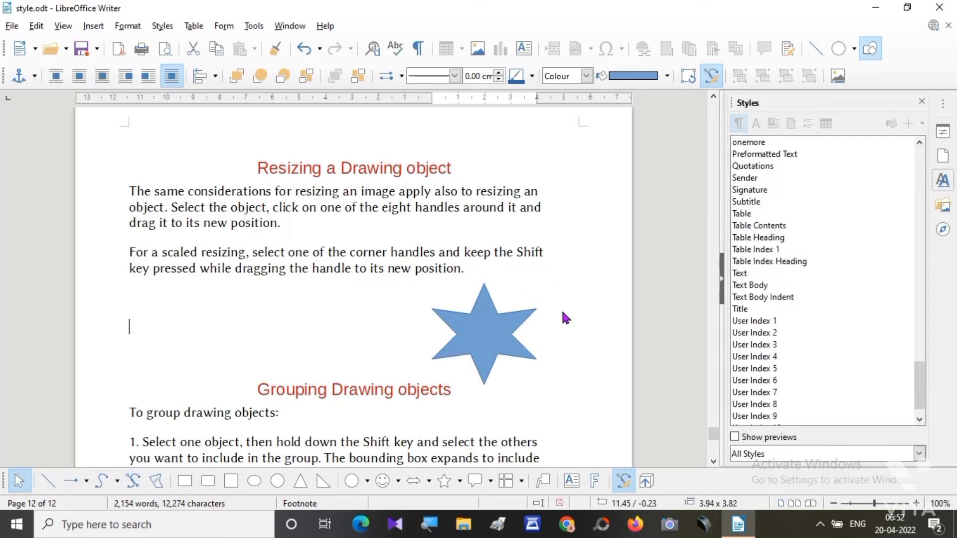
{"action": "left_click", "coordinate": [492, 323]}
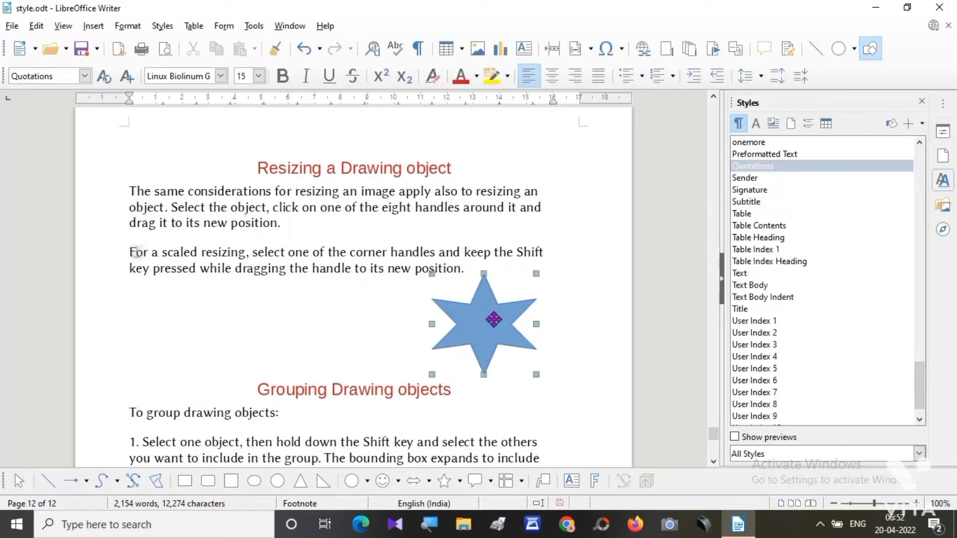
{"action": "left_click", "coordinate": [579, 348]}
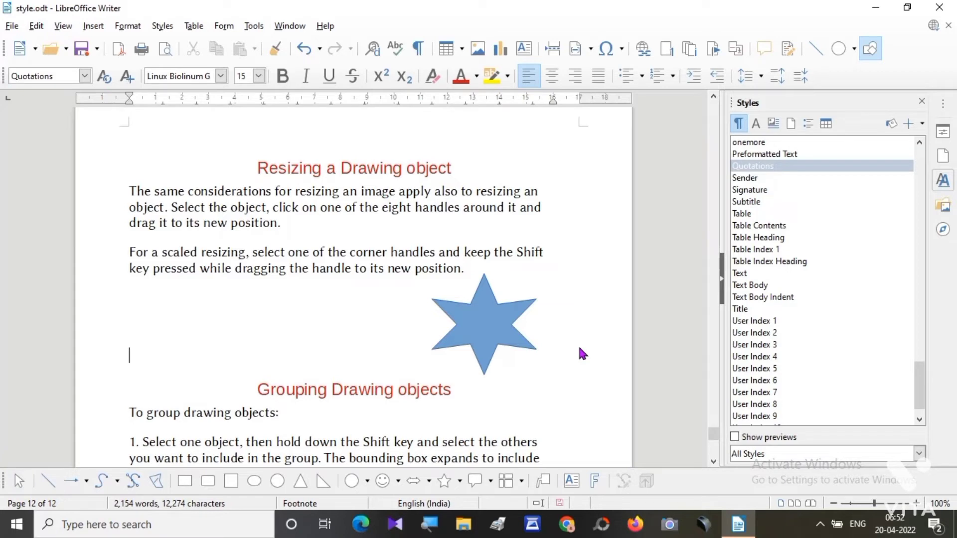
Draw two Flowchart: Connector ellipses about 2.67 by 1.59 cm below the grouping steps, one under the text and one near the page's lower margin
{"action": "left_click", "coordinate": [714, 463]}
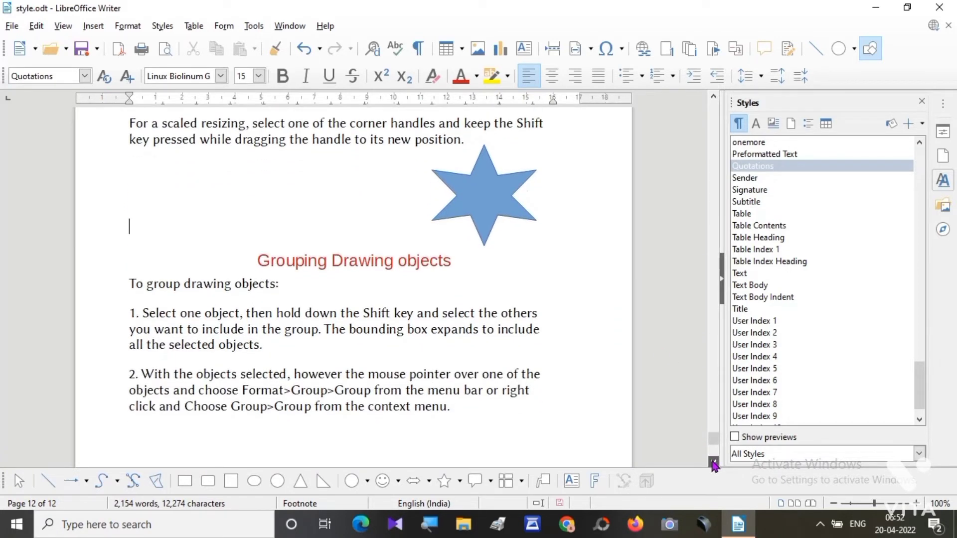
{"action": "left_click", "coordinate": [713, 463]}
{"action": "left_click", "coordinate": [713, 463]}
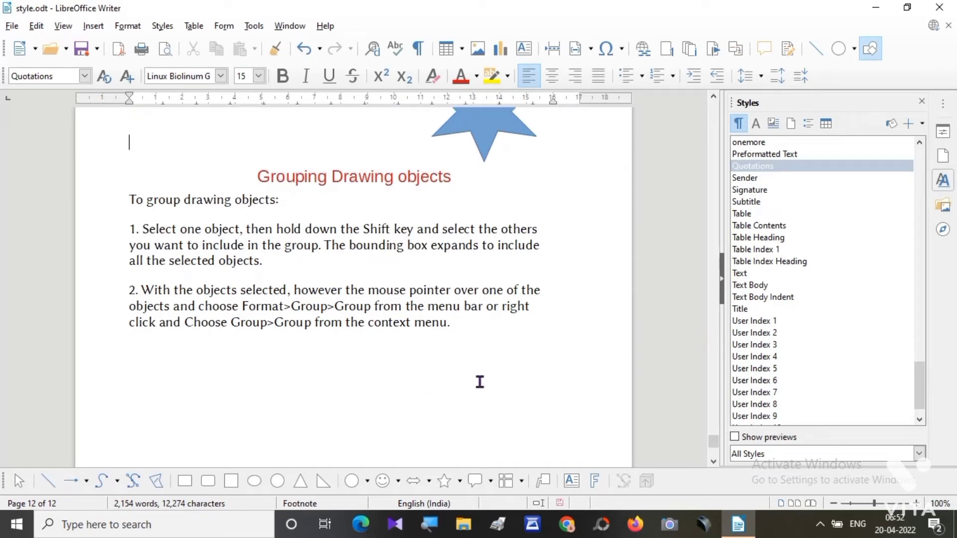
{"action": "left_click", "coordinate": [93, 25]}
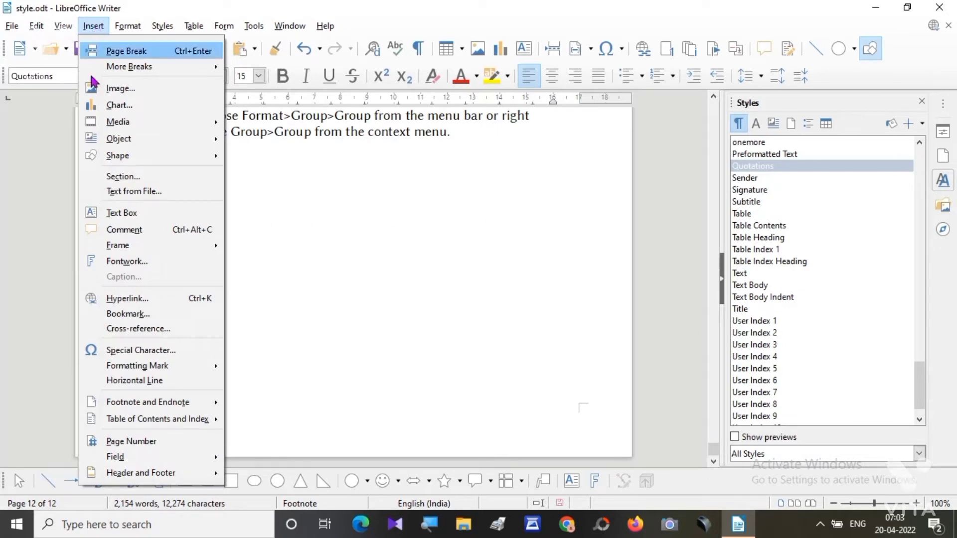
{"action": "mouse_move", "coordinate": [129, 158]}
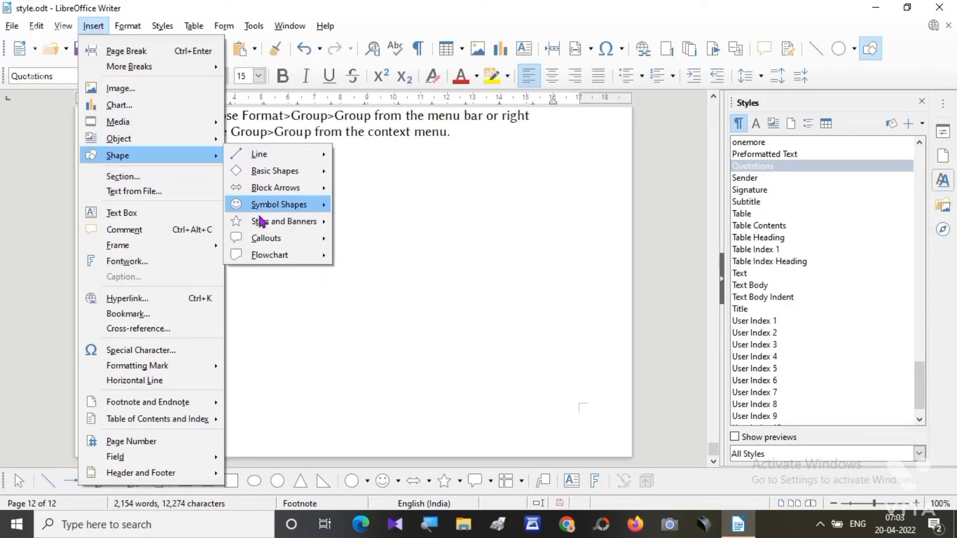
{"action": "mouse_move", "coordinate": [267, 256]}
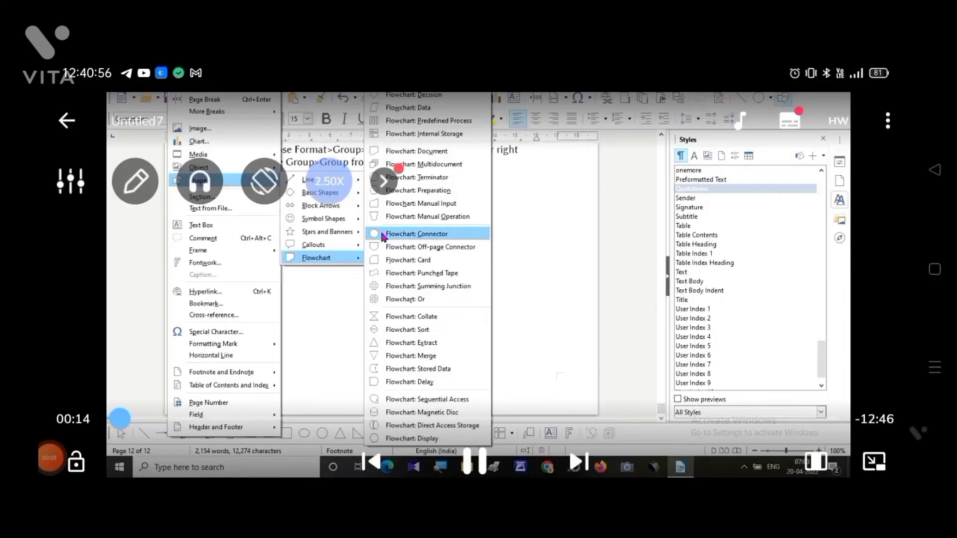
{"action": "left_click", "coordinate": [357, 225]}
{"action": "mouse_move", "coordinate": [306, 169]}
{"action": "left_mouse_down"}
{"action": "mouse_move", "coordinate": [399, 224]}
{"action": "mouse_move", "coordinate": [379, 188]}
{"action": "mouse_move", "coordinate": [372, 363]}
{"action": "mouse_move", "coordinate": [385, 359]}
{"action": "left_mouse_up"}
Draw a Flowchart: Data parallelogram about 3.81 by 1.77 cm below the upper ellipse
{"action": "left_click", "coordinate": [135, 80]}
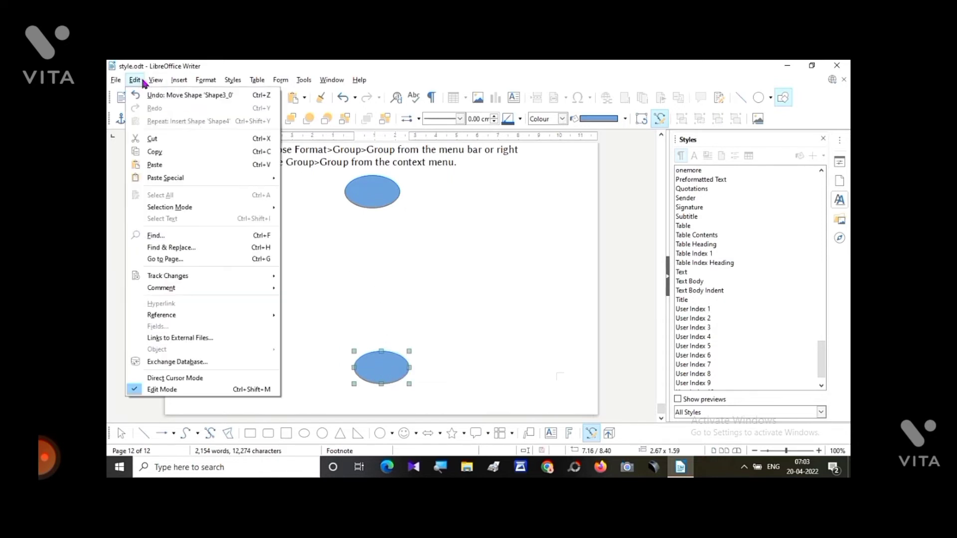
{"action": "mouse_move", "coordinate": [154, 81]}
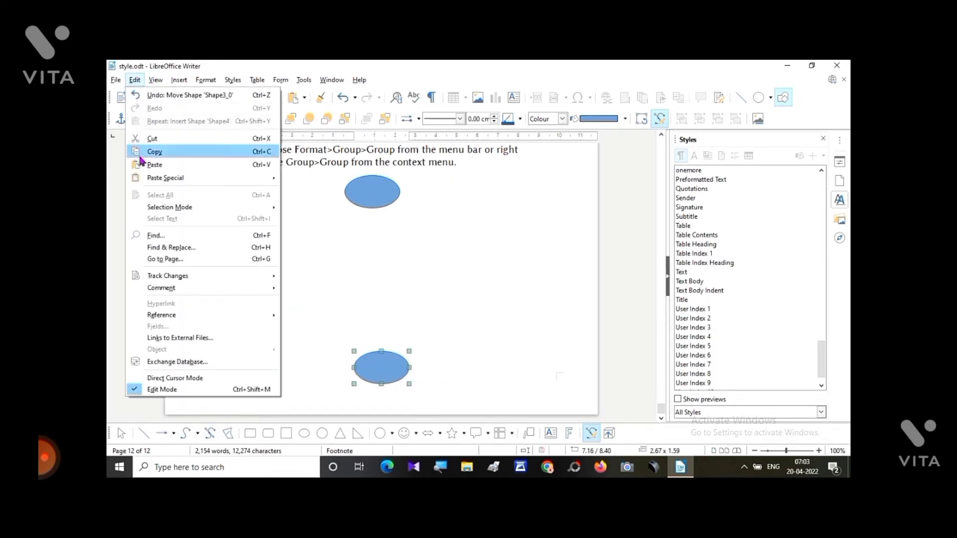
{"action": "mouse_move", "coordinate": [200, 180]}
{"action": "mouse_move", "coordinate": [319, 258]}
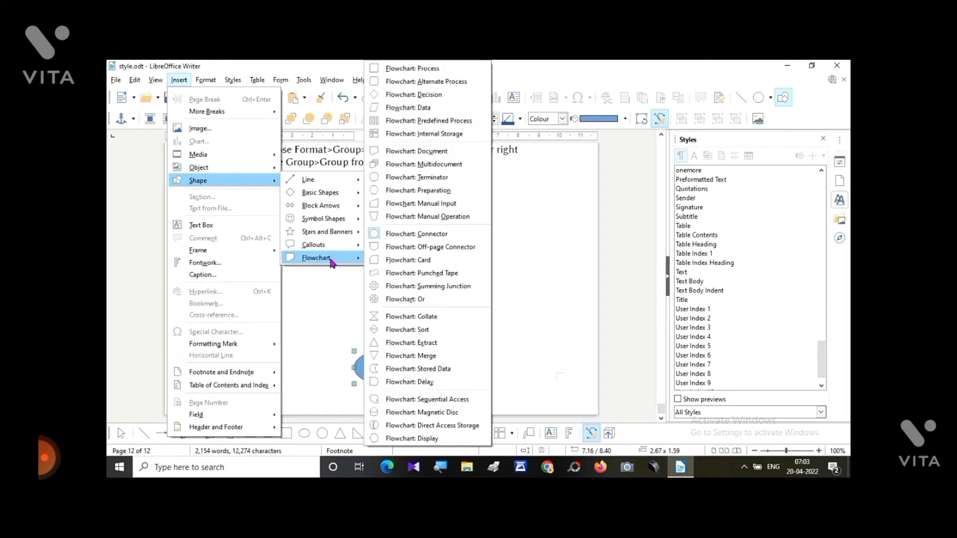
{"action": "left_click", "coordinate": [394, 108]}
{"action": "left_click_drag", "start_coordinate": [352, 229], "coordinate": [357, 249]}
Draw a Flowchart: Decision diamond about 2.62 by 2.46 cm between the parallelogram and the lower ellipse
{"action": "left_click", "coordinate": [178, 80]}
{"action": "mouse_move", "coordinate": [250, 183]}
{"action": "mouse_move", "coordinate": [313, 258]}
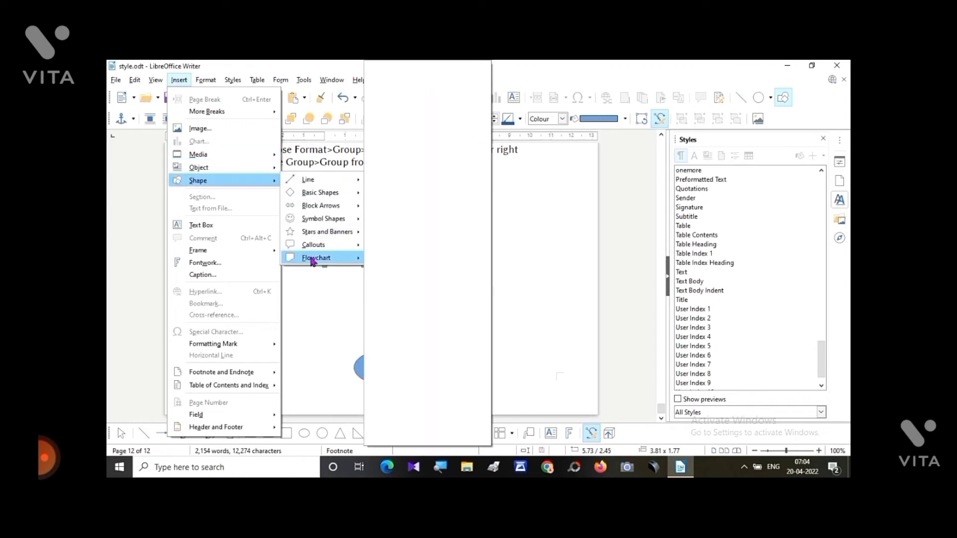
{"action": "left_click", "coordinate": [381, 94]}
{"action": "left_click_drag", "start_coordinate": [349, 282], "coordinate": [367, 302]}
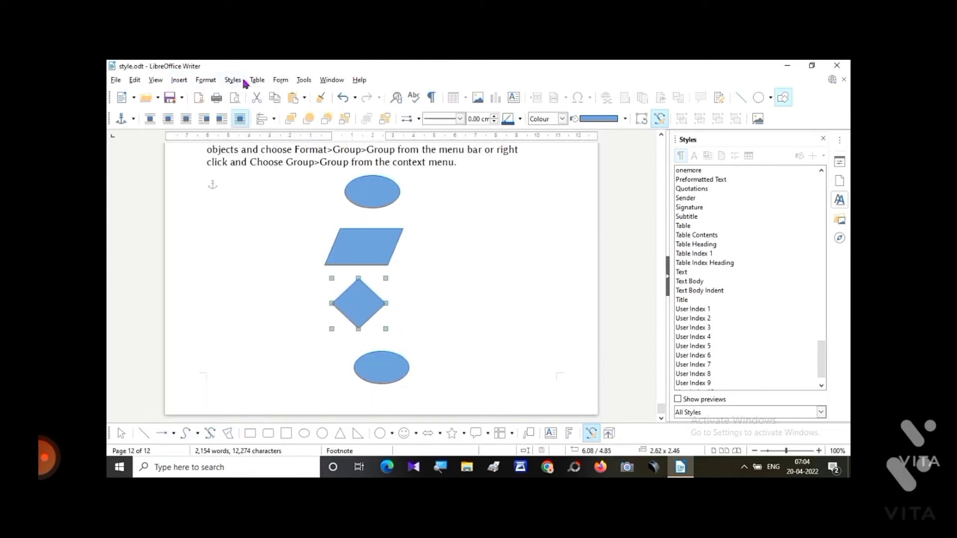
Draw Flowchart: Process rectangles on the left and right sides of the diamond
{"action": "left_click", "coordinate": [178, 80]}
{"action": "mouse_move", "coordinate": [260, 186]}
{"action": "mouse_move", "coordinate": [319, 258]}
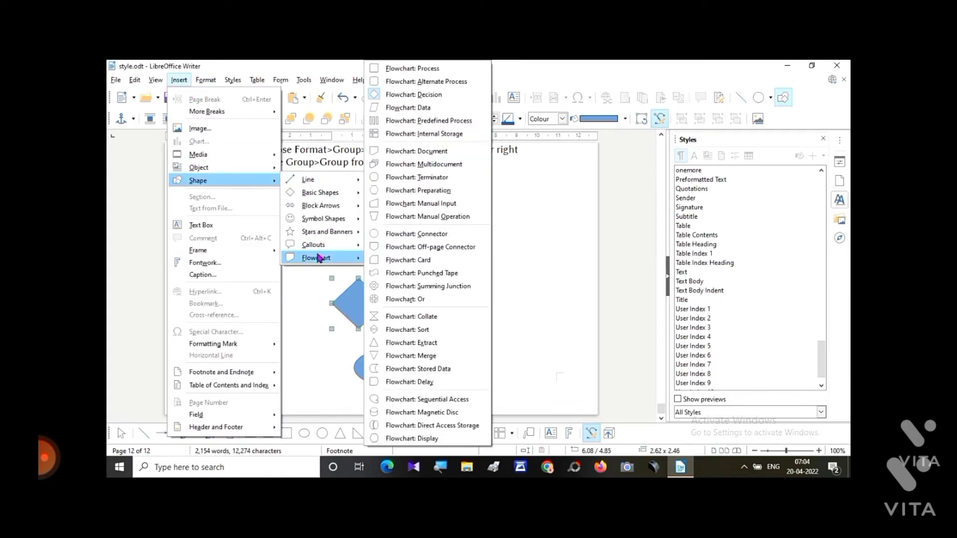
{"action": "left_click", "coordinate": [378, 68]}
{"action": "left_click_drag", "start_coordinate": [215, 287], "coordinate": [514, 300]}
{"action": "left_click", "coordinate": [489, 360]}
Move the left rectangle up and shift the upper ellipse, parallelogram, diamond and side rectangles to the right
{"action": "left_click_drag", "start_coordinate": [273, 319], "coordinate": [270, 299]}
{"action": "left_click_drag", "start_coordinate": [367, 196], "coordinate": [378, 204]}
{"action": "left_click_drag", "start_coordinate": [369, 244], "coordinate": [399, 241]}
{"action": "left_click_drag", "start_coordinate": [281, 295], "coordinate": [301, 297]}
{"action": "left_click_drag", "start_coordinate": [366, 302], "coordinate": [394, 303]}
{"action": "left_click_drag", "start_coordinate": [463, 316], "coordinate": [492, 316]}
Enlarge the decision diamond from its lower-right corner and move the lower ellipse down and right
{"action": "left_click", "coordinate": [396, 303]}
{"action": "left_click_drag", "start_coordinate": [415, 332], "coordinate": [441, 353]}
{"action": "left_click_drag", "start_coordinate": [385, 364], "coordinate": [408, 382]}
Line up the diamond, parallelogram and upper ellipse in one vertical column
{"action": "left_click_drag", "start_coordinate": [404, 325], "coordinate": [394, 317]}
{"action": "left_click_drag", "start_coordinate": [392, 243], "coordinate": [384, 233]}
{"action": "left_click", "coordinate": [387, 197]}
{"action": "left_click_drag", "start_coordinate": [386, 197], "coordinate": [384, 192]}
{"action": "left_click", "coordinate": [388, 231]}
{"action": "left_click_drag", "start_coordinate": [388, 231], "coordinate": [389, 239]}
Adjust the two process rectangles so they sit level on either side of the diamond
{"action": "left_click", "coordinate": [558, 326]}
{"action": "left_click_drag", "start_coordinate": [562, 334], "coordinate": [513, 310]}
{"action": "left_click", "coordinate": [318, 283]}
{"action": "left_click_drag", "start_coordinate": [317, 283], "coordinate": [304, 294]}
{"action": "left_click", "coordinate": [479, 354]}
Nudge the diamond slightly left and the parallelogram slightly up and right, then deselect the shapes
{"action": "left_click_drag", "start_coordinate": [392, 301], "coordinate": [386, 300]}
{"action": "left_click_drag", "start_coordinate": [386, 242], "coordinate": [393, 237]}
{"action": "left_click", "coordinate": [410, 363]}
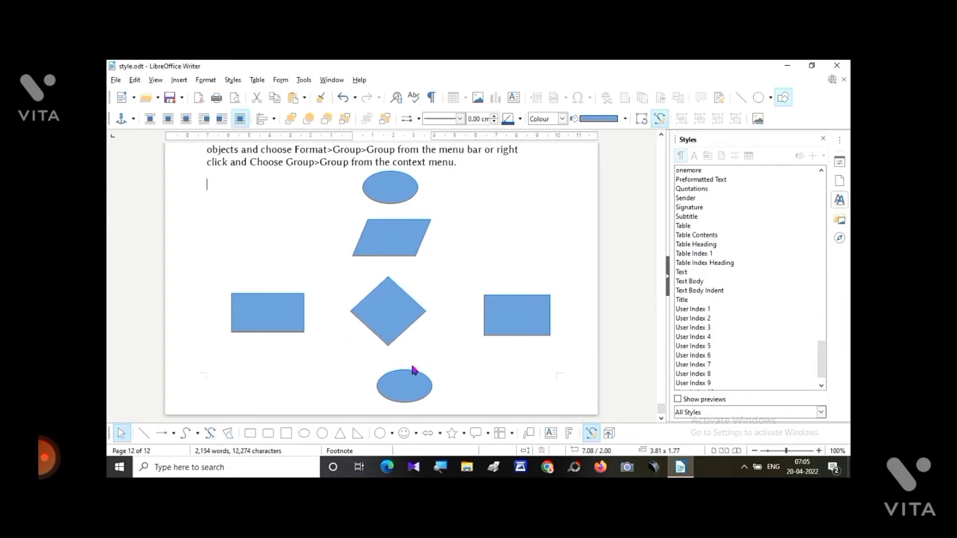
Move the lower ellipse left so it sits beneath the diamond, then deselect it
{"action": "left_click", "coordinate": [408, 373]}
{"action": "left_click_drag", "start_coordinate": [406, 374], "coordinate": [382, 367]}
{"action": "left_click", "coordinate": [424, 329]}
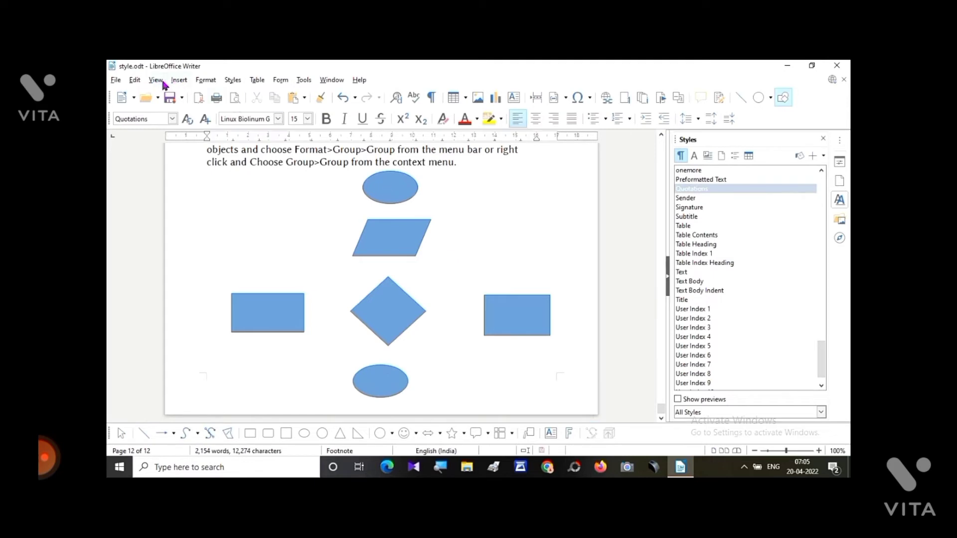
Draw a vertical line about 2.22 cm long in the empty area beside the parallelogram
{"action": "left_click", "coordinate": [179, 80]}
{"action": "mouse_move", "coordinate": [193, 178]}
{"action": "mouse_move", "coordinate": [310, 180]}
{"action": "left_click", "coordinate": [394, 182]}
{"action": "left_click_drag", "start_coordinate": [504, 205], "coordinate": [504, 251]}
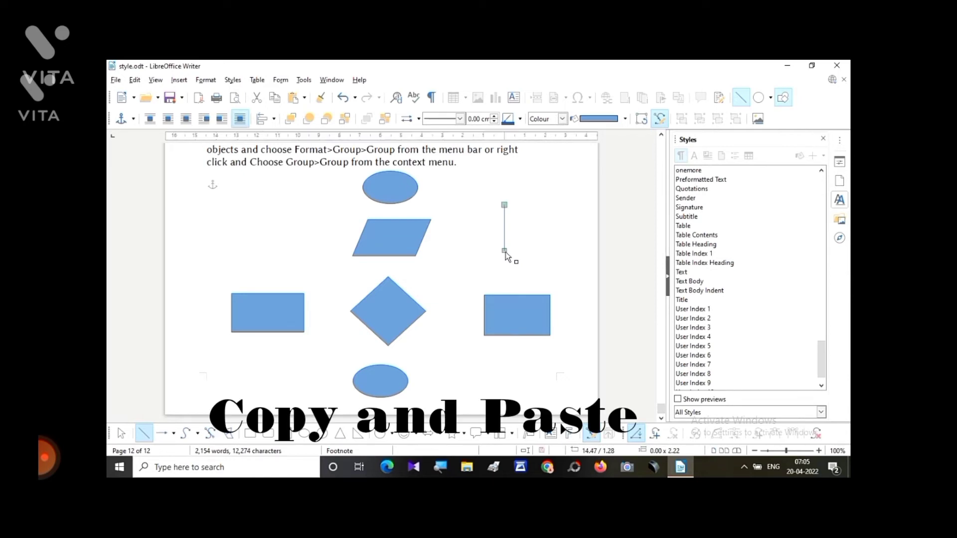
Use copies of the line to connect the upper ellipse to the parallelogram and the parallelogram to the diamond
{"action": "left_click_drag", "start_coordinate": [504, 225], "coordinate": [388, 219]}
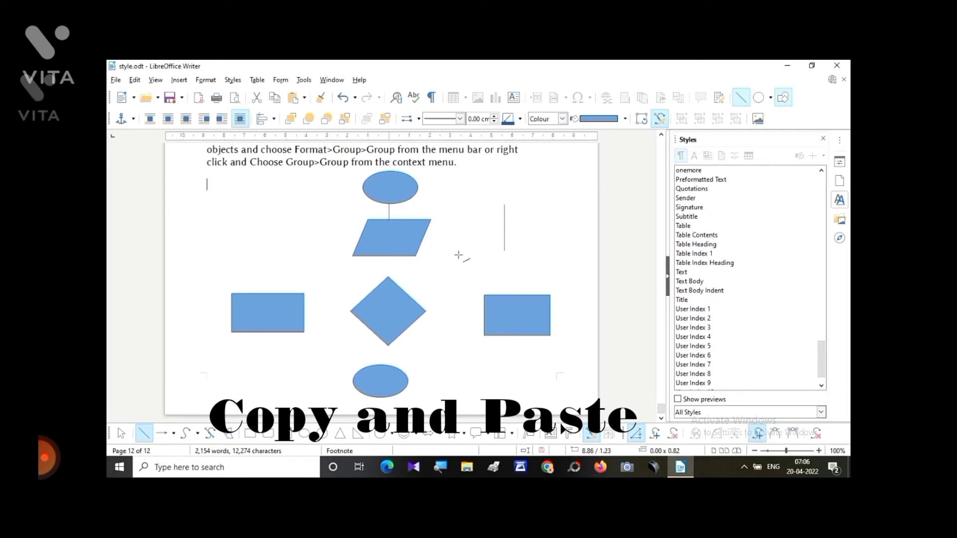
{"action": "left_click", "coordinate": [462, 256]}
{"action": "left_click_drag", "start_coordinate": [504, 231], "coordinate": [387, 265]}
{"action": "left_click", "coordinate": [475, 256]}
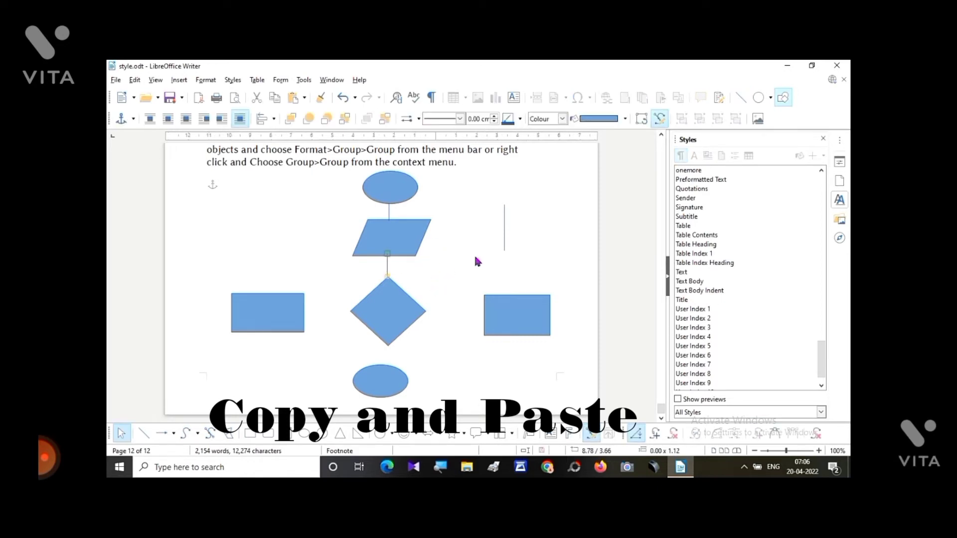
Connect the diamond to the right and left rectangles with horizontal copies of the line
{"action": "left_click_drag", "start_coordinate": [504, 233], "coordinate": [491, 310]}
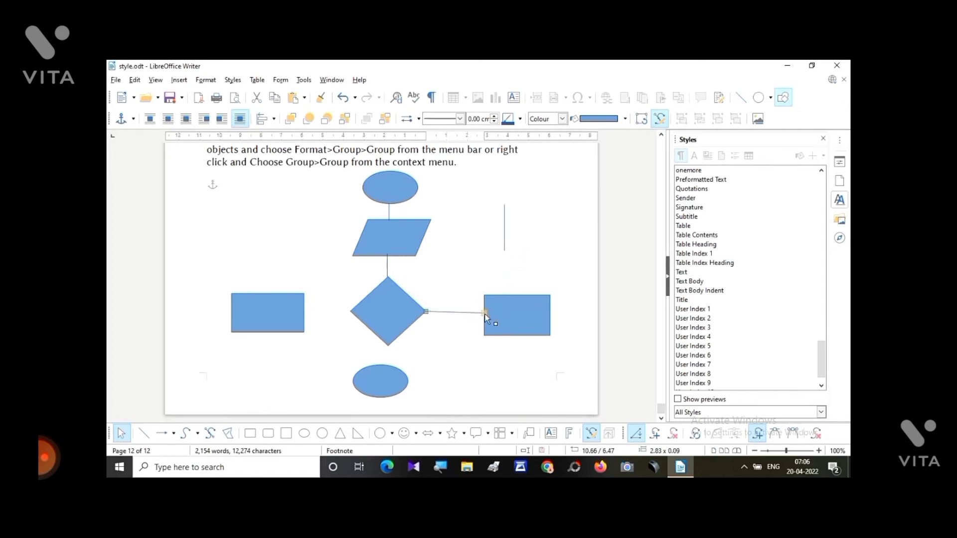
{"action": "left_click_drag", "start_coordinate": [485, 314], "coordinate": [483, 311]}
{"action": "left_click", "coordinate": [496, 240]}
{"action": "left_click_drag", "start_coordinate": [496, 240], "coordinate": [316, 296]}
{"action": "left_click_drag", "start_coordinate": [318, 267], "coordinate": [307, 316]}
{"action": "left_click_drag", "start_coordinate": [365, 314], "coordinate": [351, 312]}
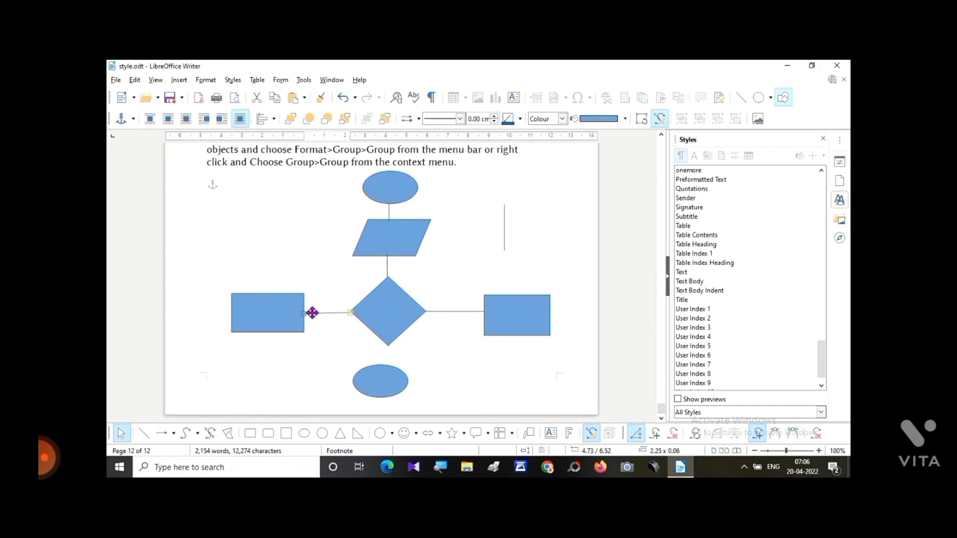
{"action": "left_click_drag", "start_coordinate": [353, 312], "coordinate": [355, 313]}
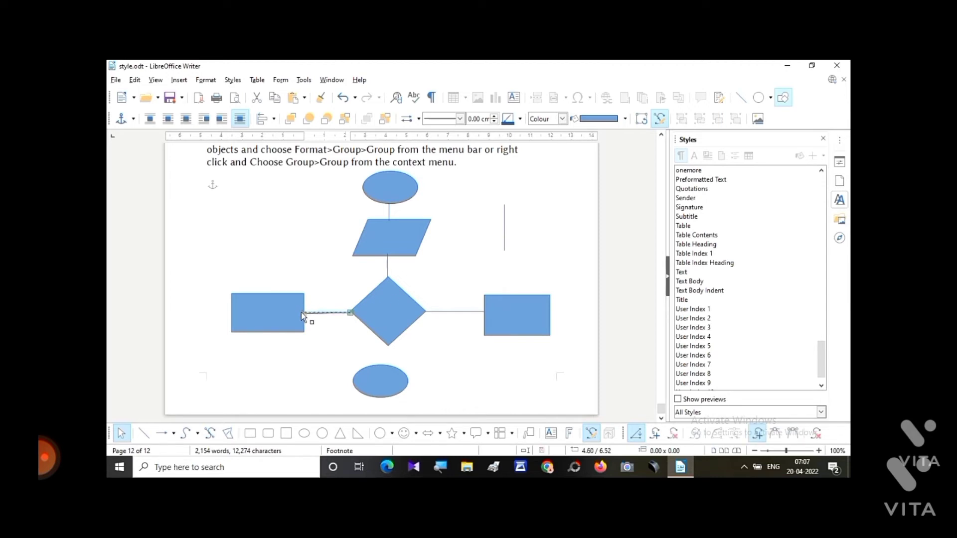
Place vertical lines beneath both rectangles and run a horizontal line from below the left rectangle to the lower ellipse
{"action": "left_click_drag", "start_coordinate": [505, 238], "coordinate": [519, 369]}
{"action": "left_click_drag", "start_coordinate": [489, 255], "coordinate": [352, 382]}
{"action": "left_click_drag", "start_coordinate": [284, 402], "coordinate": [265, 388]}
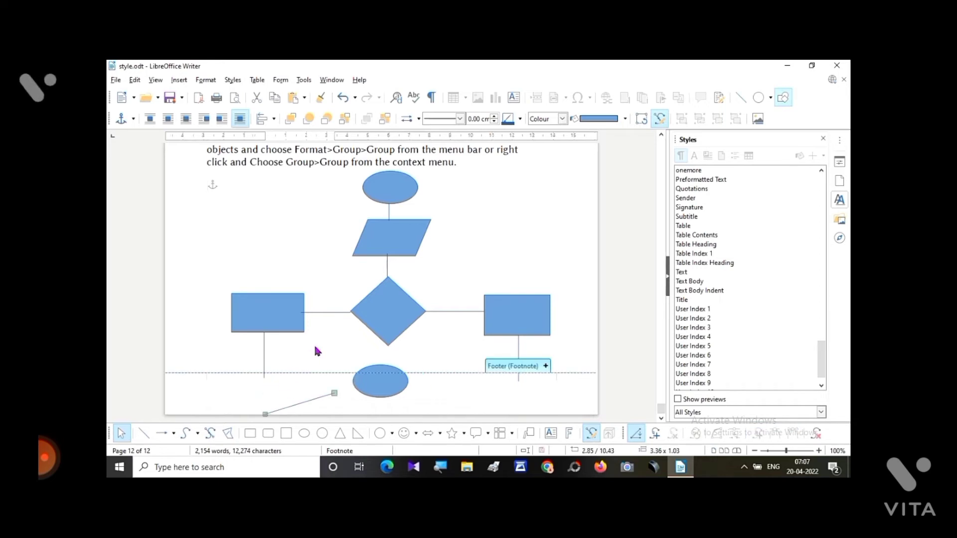
{"action": "left_click_drag", "start_coordinate": [334, 393], "coordinate": [353, 381]}
{"action": "left_click_drag", "start_coordinate": [264, 414], "coordinate": [265, 386]}
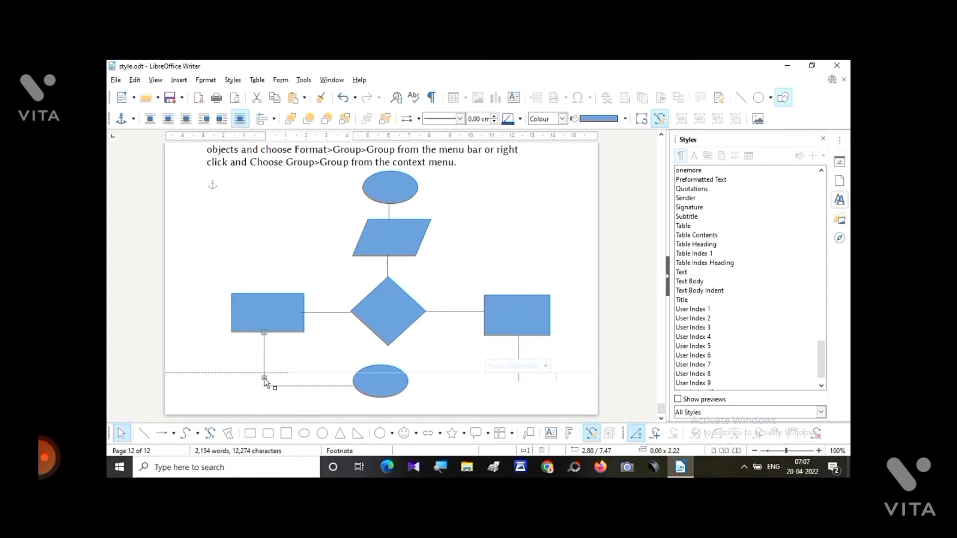
Adjust the vertical line under the left rectangle so it joins the rectangle to the horizontal line
{"action": "left_click", "coordinate": [264, 385]}
{"action": "left_click_drag", "start_coordinate": [264, 369], "coordinate": [267, 332]}
{"action": "left_click_drag", "start_coordinate": [268, 414], "coordinate": [267, 388]}
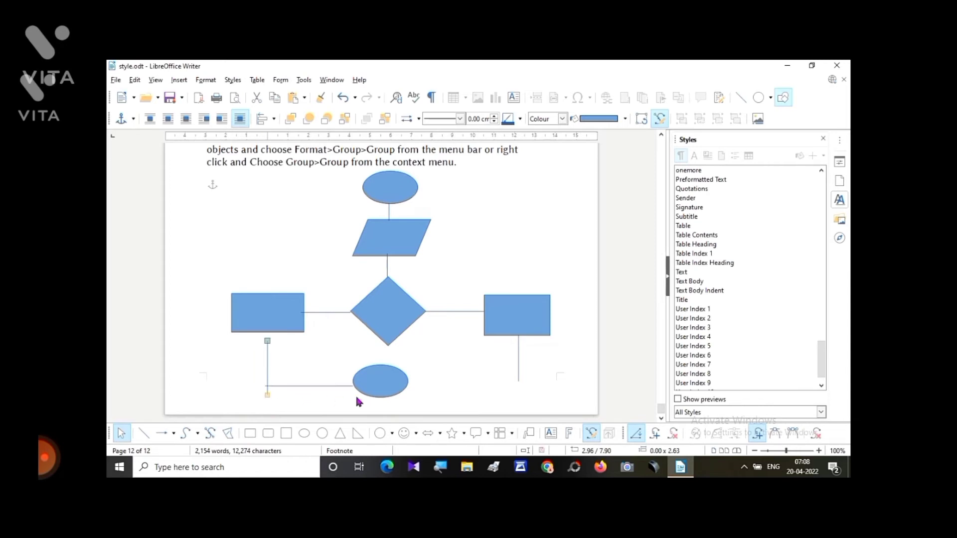
{"action": "left_click", "coordinate": [265, 347]}
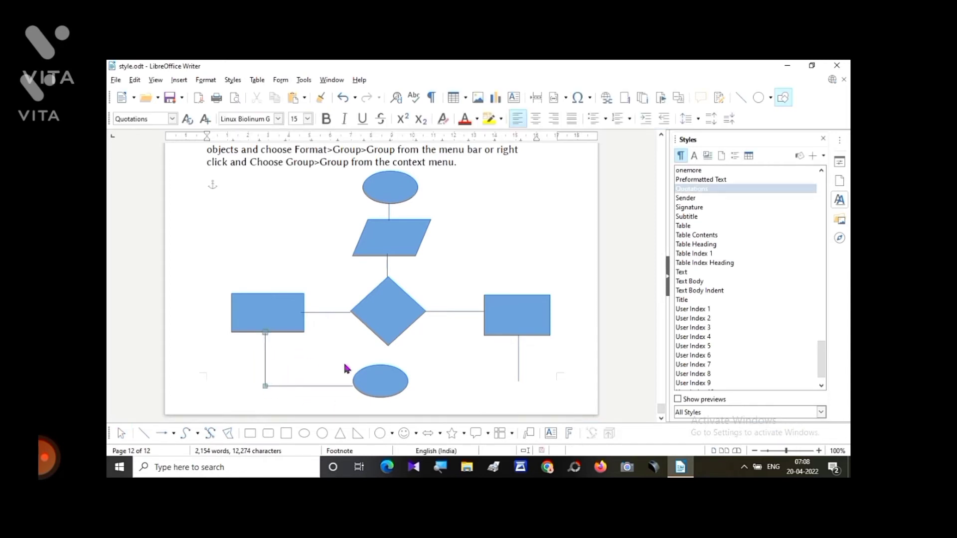
Join the vertical line below the right rectangle to the lower ellipse with a near-horizontal line
{"action": "left_click", "coordinate": [518, 363]}
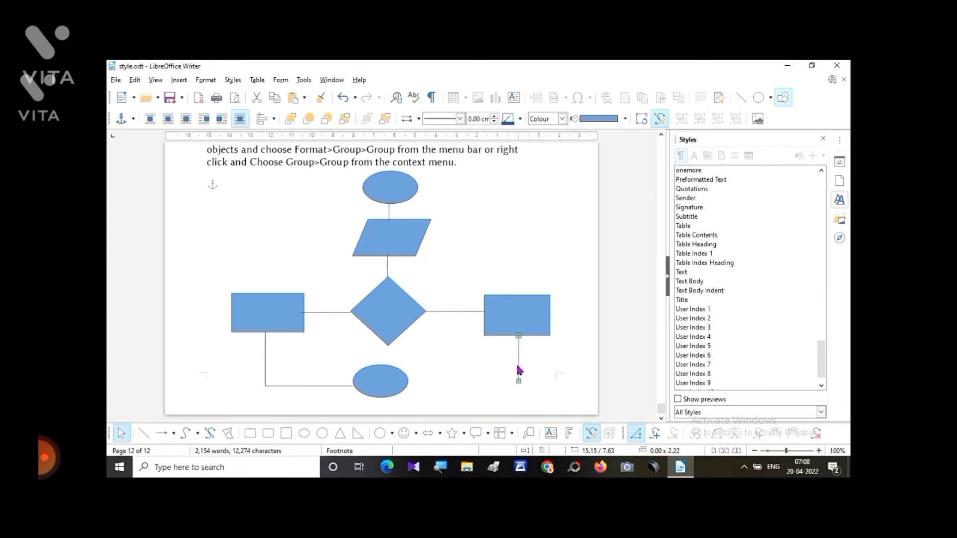
{"action": "left_click_drag", "start_coordinate": [518, 362], "coordinate": [518, 382]}
{"action": "left_click", "coordinate": [445, 369]}
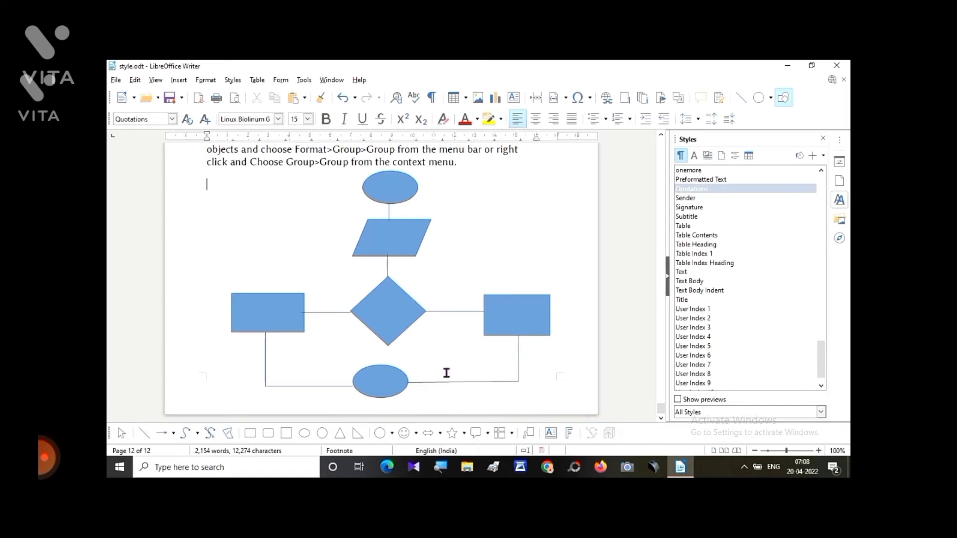
Label the upper ellipse "Leave Home"
{"action": "double_click", "coordinate": [392, 188]}
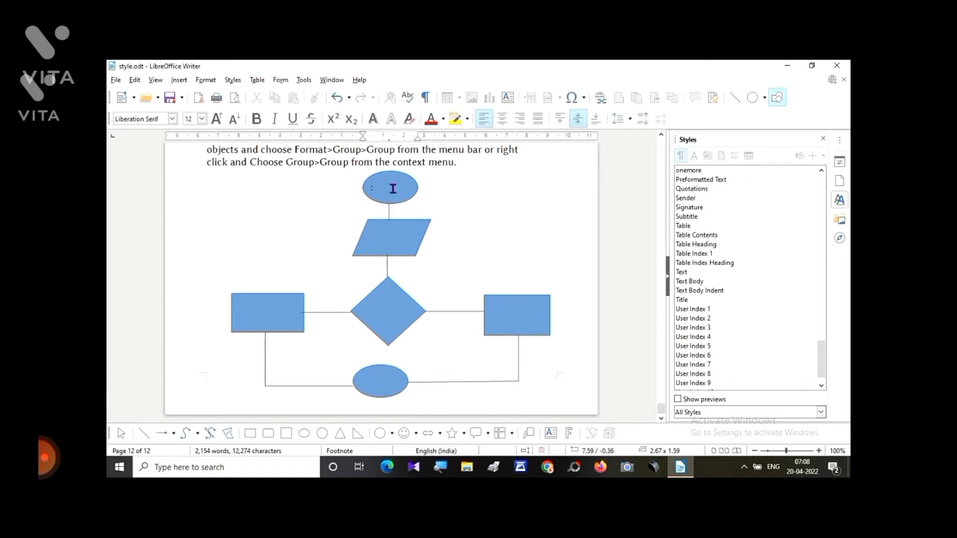
{"action": "type", "text": "Leave HOME"}
{"action": "key", "text": "BackSpace"}
{"action": "key", "text": "BackSpace"}
{"action": "key", "text": "BackSpace"}
{"action": "type", "text": "ome"}
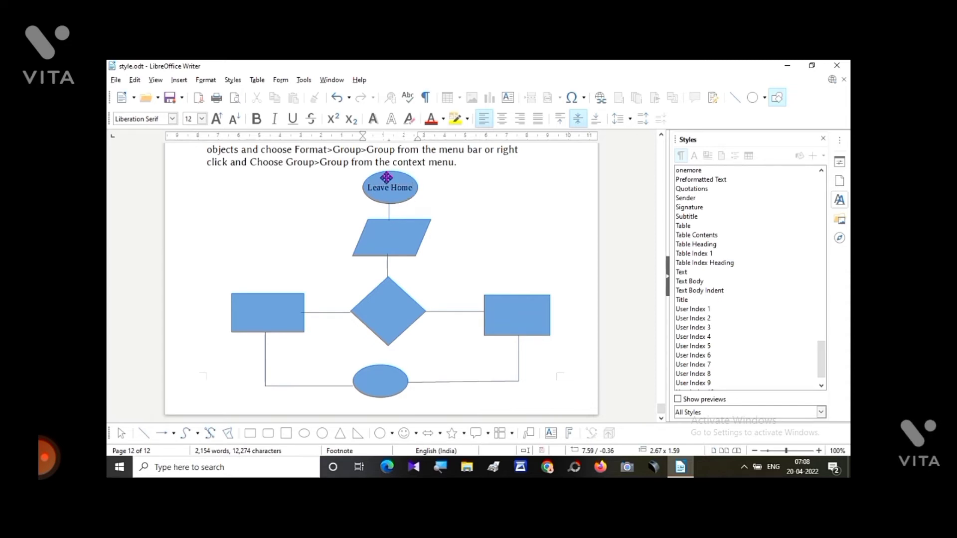
Label the parallelogram "Check time" and replace the upper ellipse's text with "Start"
{"action": "double_click", "coordinate": [403, 246]}
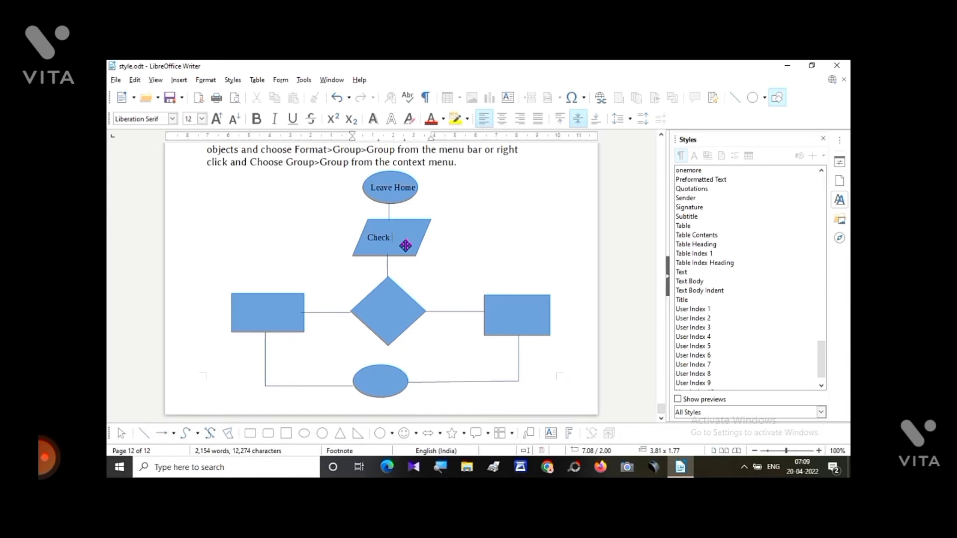
{"action": "left_click", "coordinate": [410, 187]}
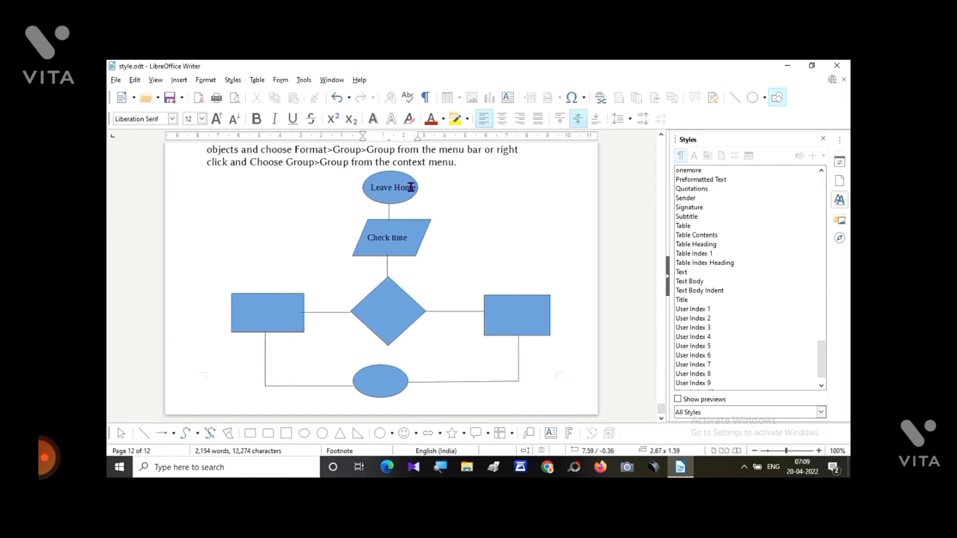
{"action": "left_click_drag", "start_coordinate": [409, 187], "coordinate": [371, 188]}
{"action": "type", "text": "Start"}
{"action": "left_click", "coordinate": [397, 238]}
{"action": "left_click", "coordinate": [381, 186]}
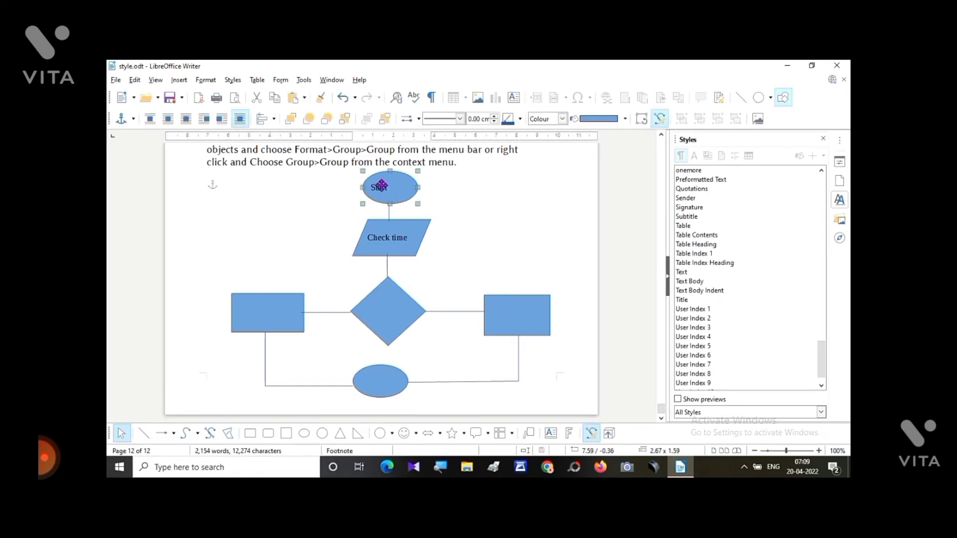
{"action": "left_click", "coordinate": [389, 187]}
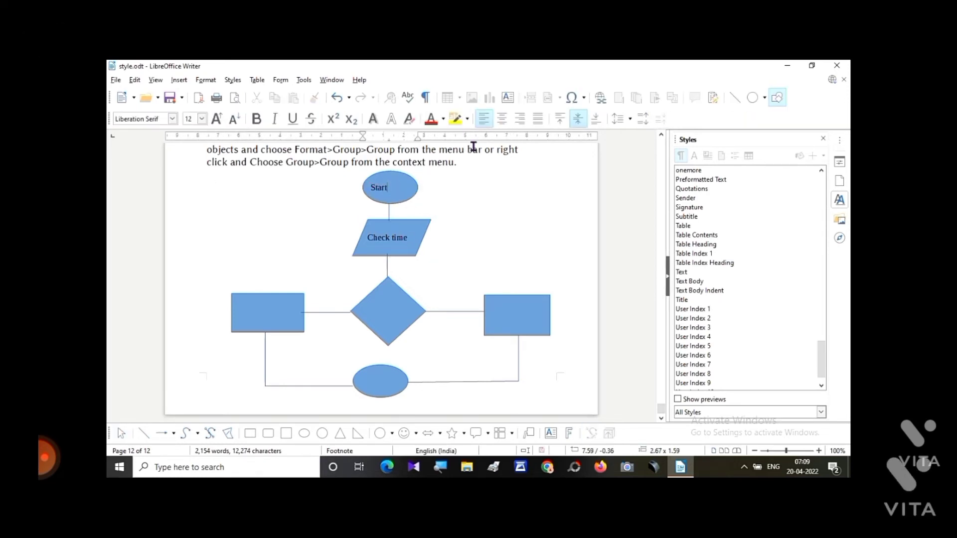
Add "Leave Home" on a line above "Check time" in the parallelogram and label the diamond "Is it <= 9 am?"
{"action": "left_click", "coordinate": [419, 243]}
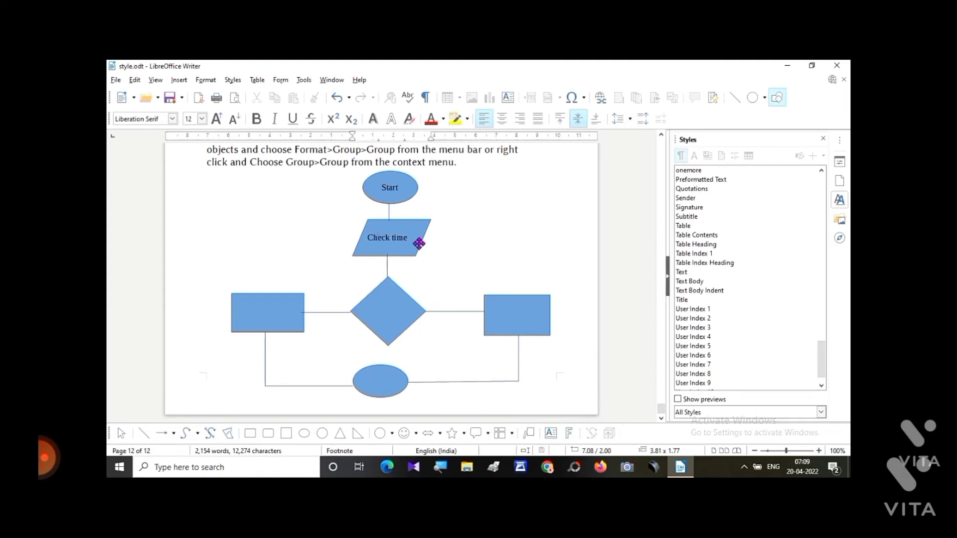
{"action": "type", "text": "Leave Home"}
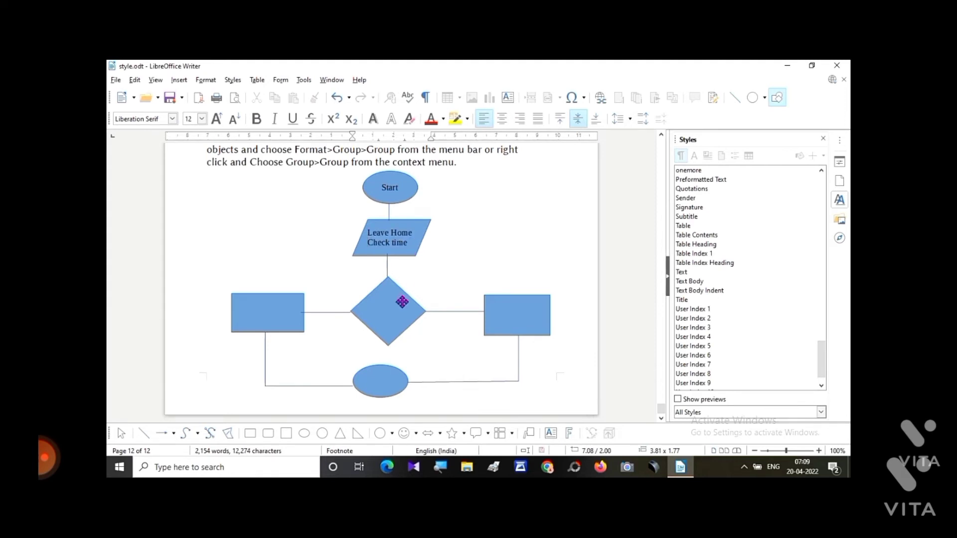
{"action": "left_click", "coordinate": [405, 313]}
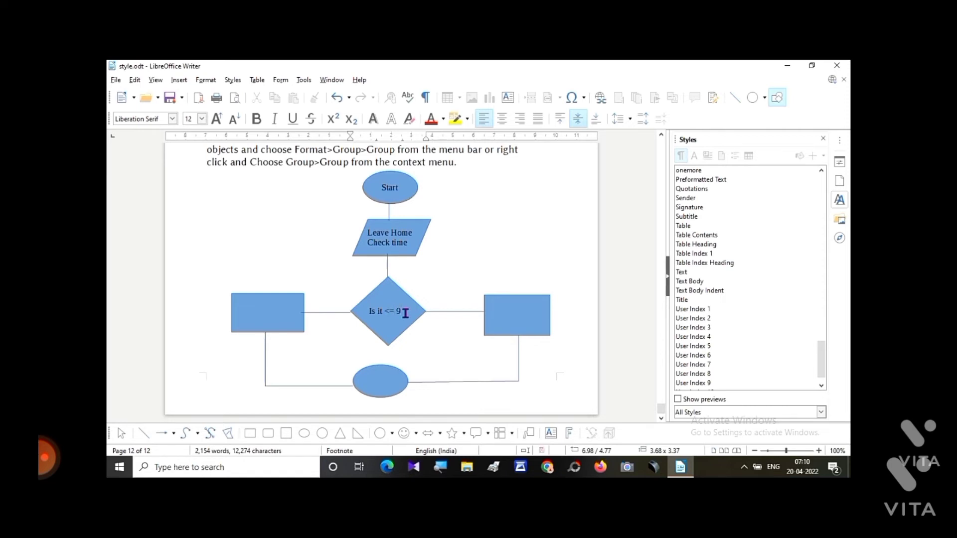
{"action": "type", "text": "am?"}
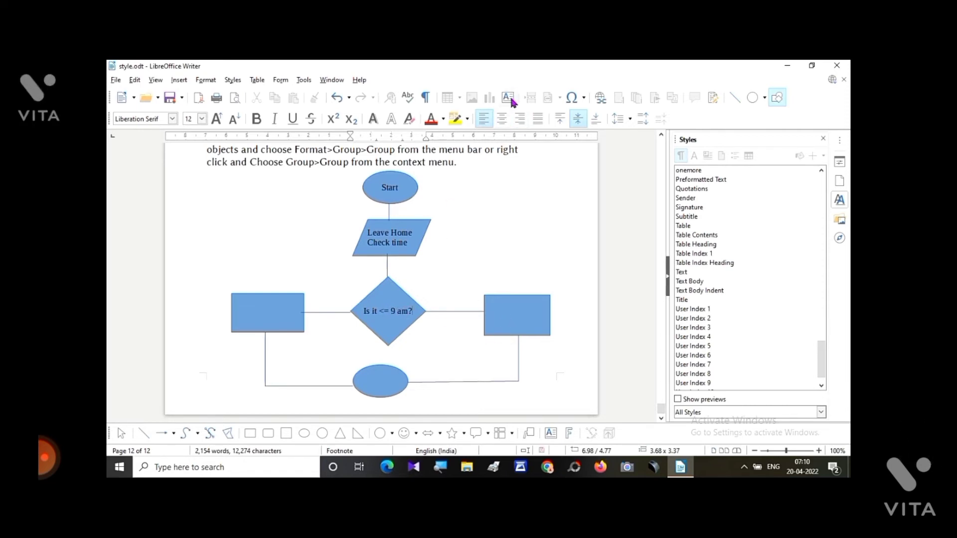
{"action": "key", "text": "Escape"}
Add a text box reading "Yes" and position it above the line between the diamond and the right rectangle
{"action": "left_click_drag", "start_coordinate": [444, 302], "coordinate": [479, 316]}
{"action": "type", "text": "Yes"}
{"action": "key", "text": "Escape"}
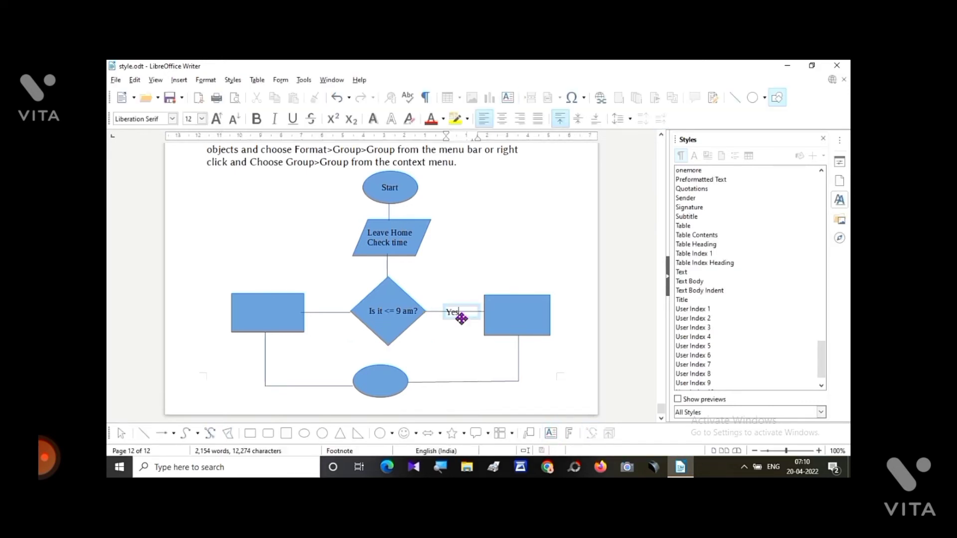
{"action": "left_click_drag", "start_coordinate": [464, 308], "coordinate": [460, 297]}
{"action": "left_click", "coordinate": [447, 337]}
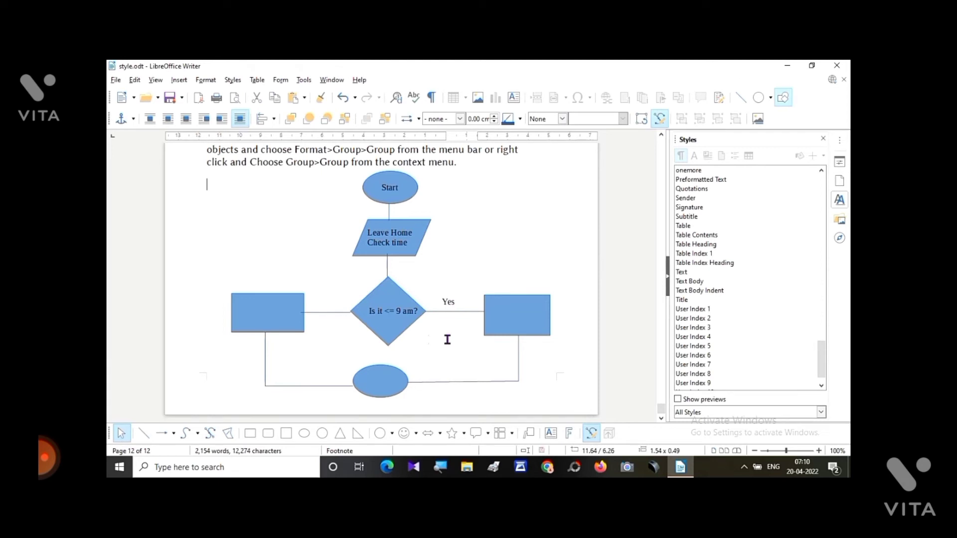
Add a text box reading "No" above the line between the diamond and the left rectangle
{"action": "left_click", "coordinate": [514, 103]}
{"action": "left_click_drag", "start_coordinate": [319, 294], "coordinate": [351, 312]}
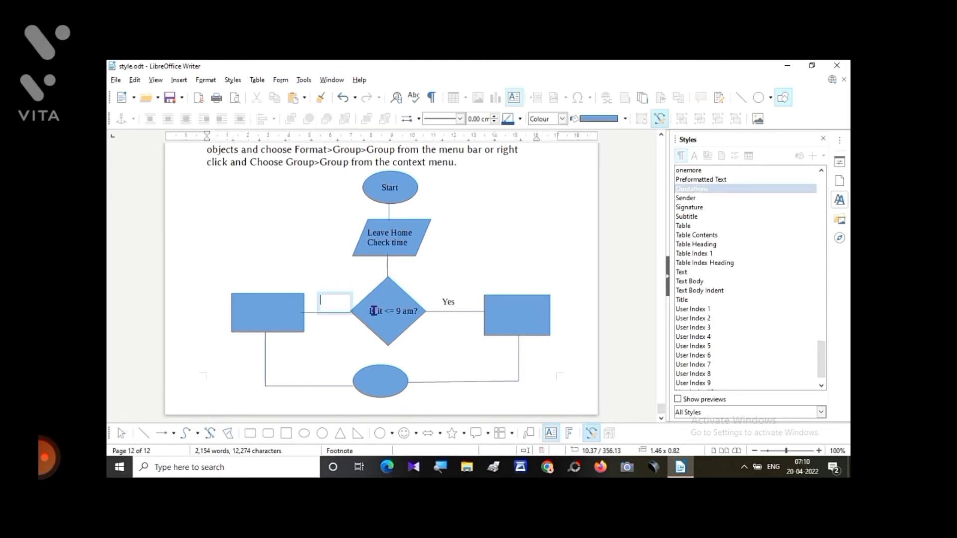
{"action": "left_click", "coordinate": [371, 307]}
Label the right rectangle "Go on Foot (Walk)" and the left rectangle "Take bus"
{"action": "double_click", "coordinate": [502, 309]}
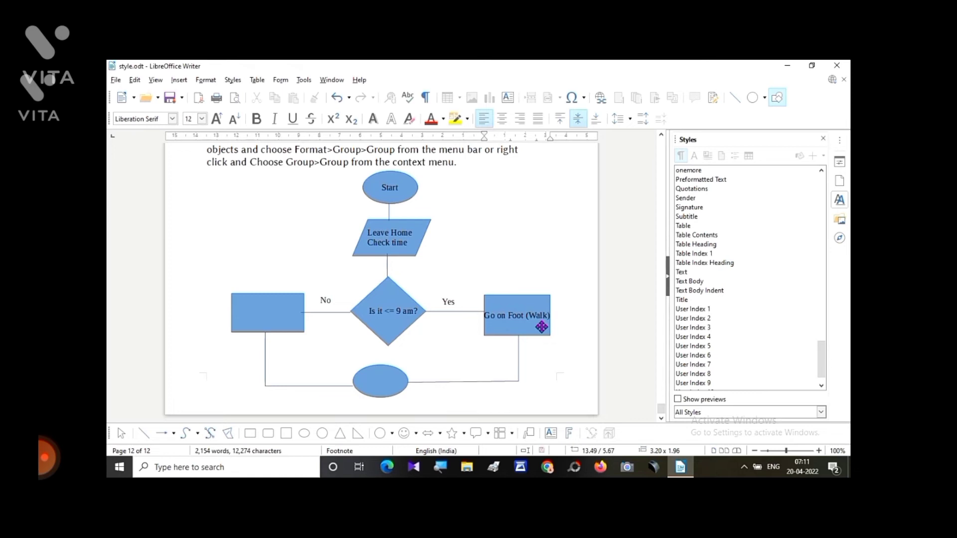
{"action": "double_click", "coordinate": [273, 312]}
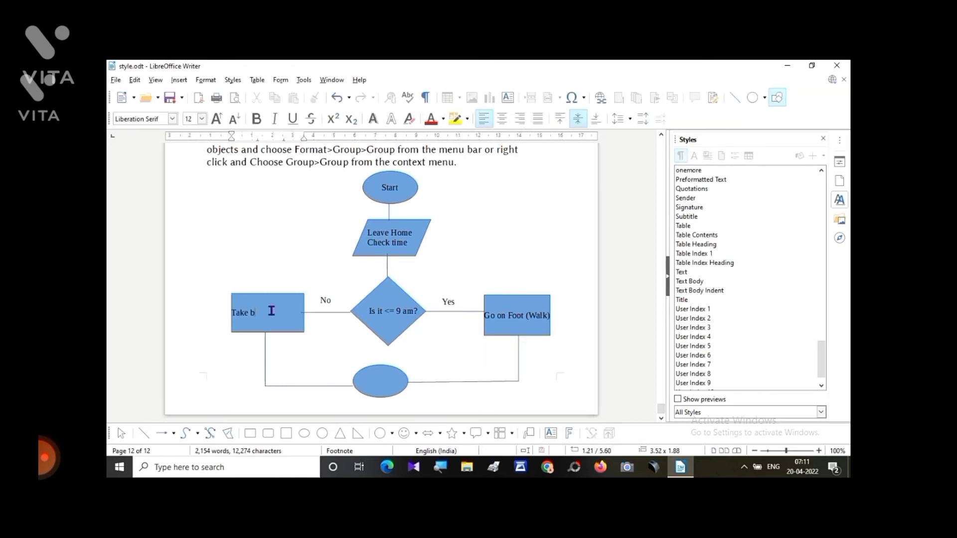
Label the lower ellipse "Stop/Reached School"
{"action": "left_click", "coordinate": [385, 386]}
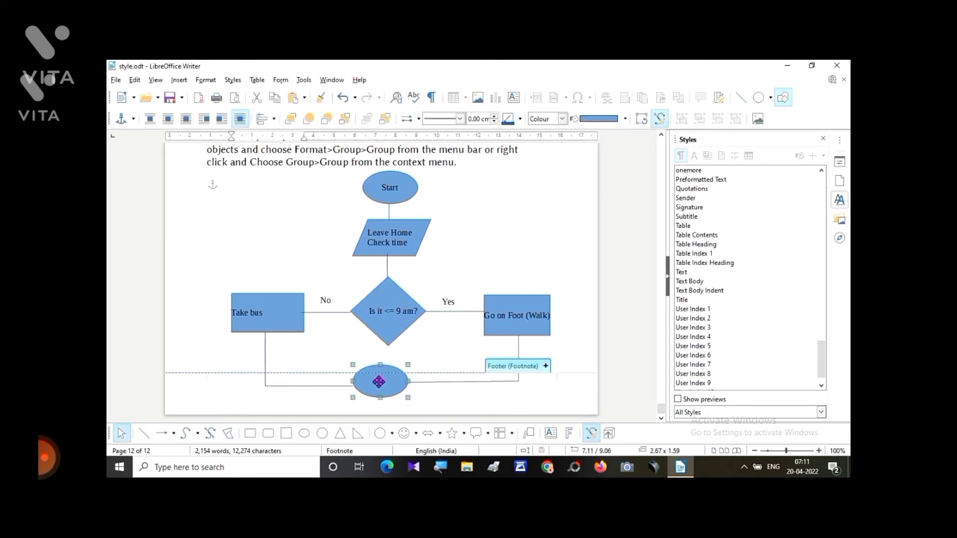
{"action": "double_click", "coordinate": [380, 378]}
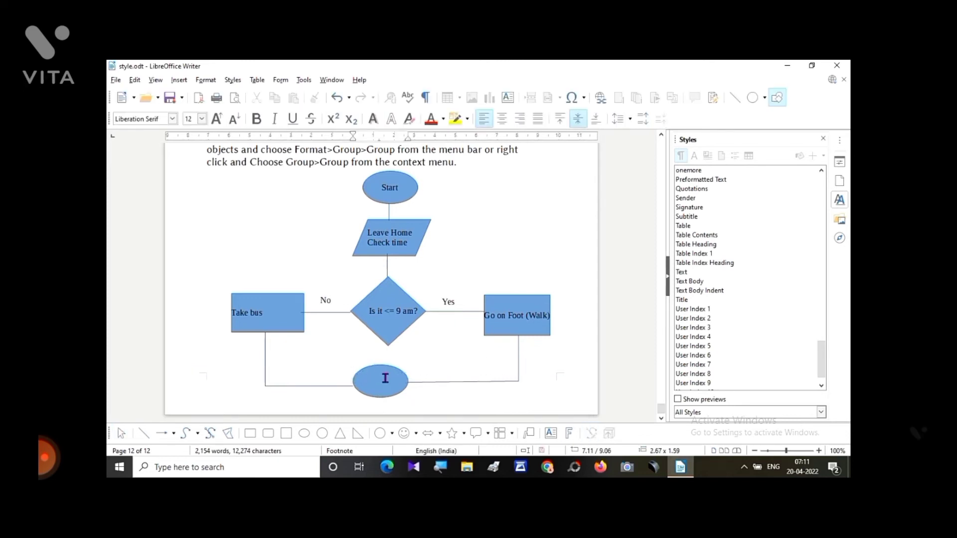
{"action": "type", "text": "Stop"}
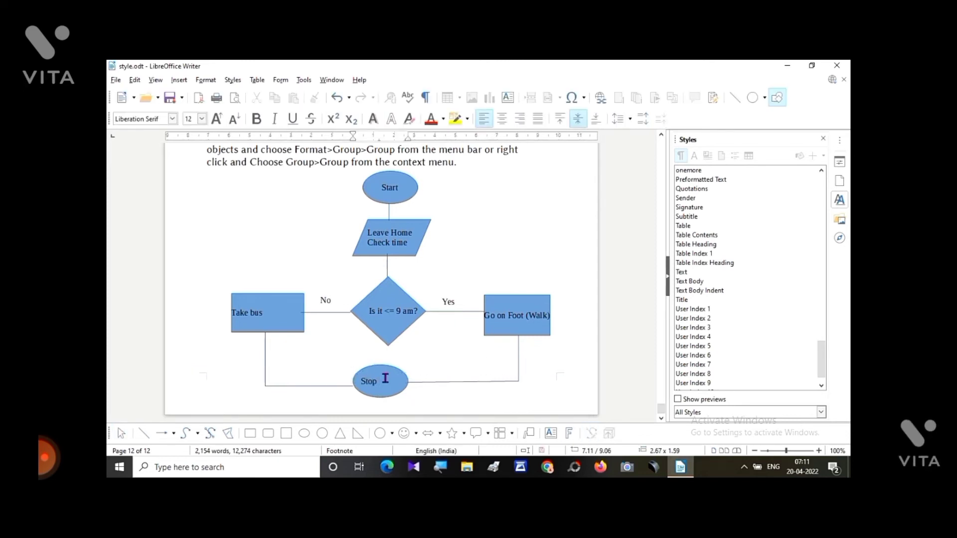
{"action": "type", "text": "/Reached School"}
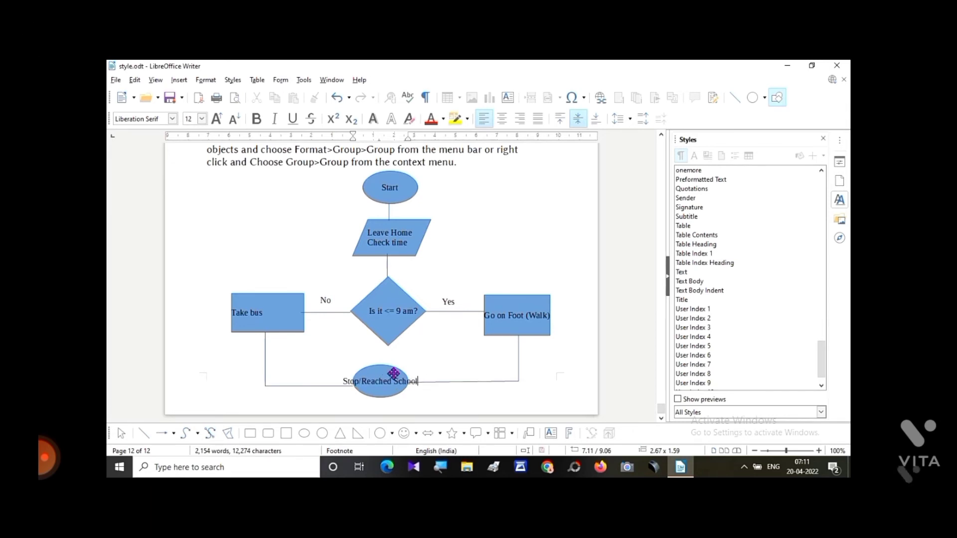
{"action": "key", "text": "Escape"}
{"action": "key", "text": "Escape"}
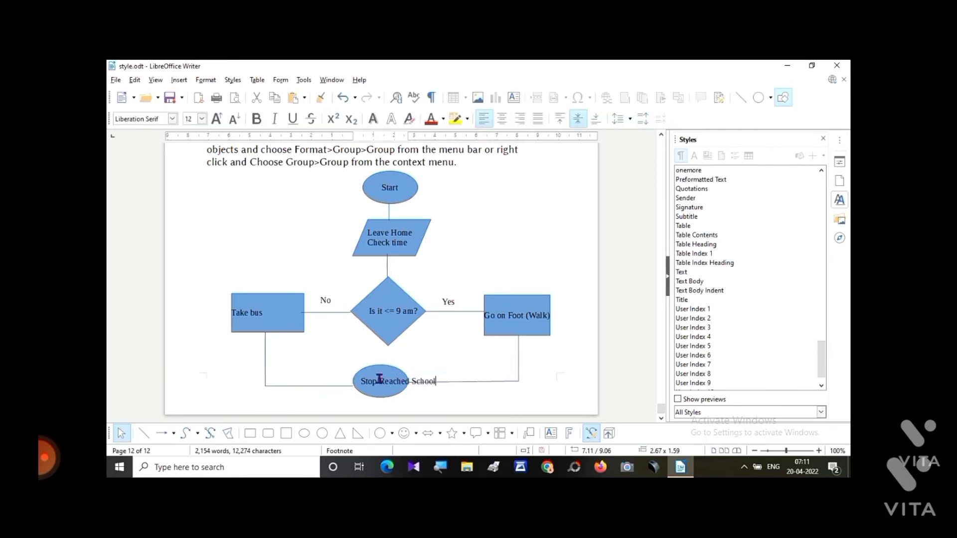